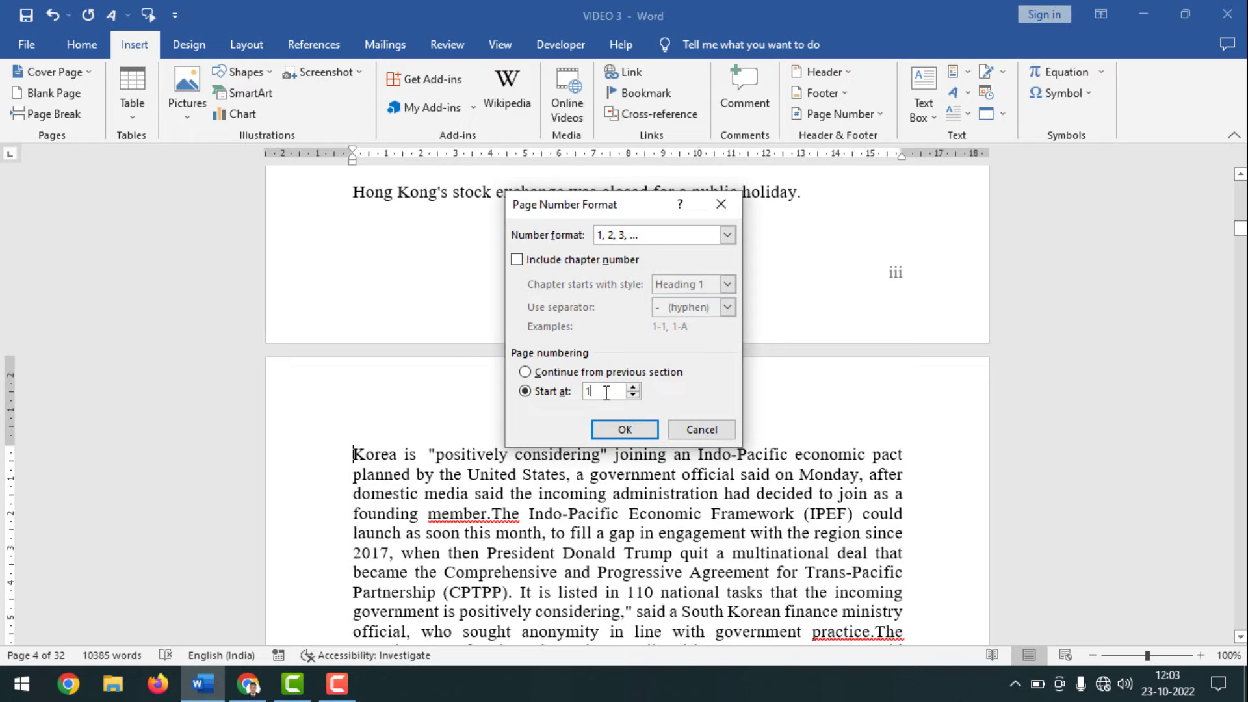
Set this section's numbering to continue from the previous section, so page 4's footer shows 4
left_click(535, 376)
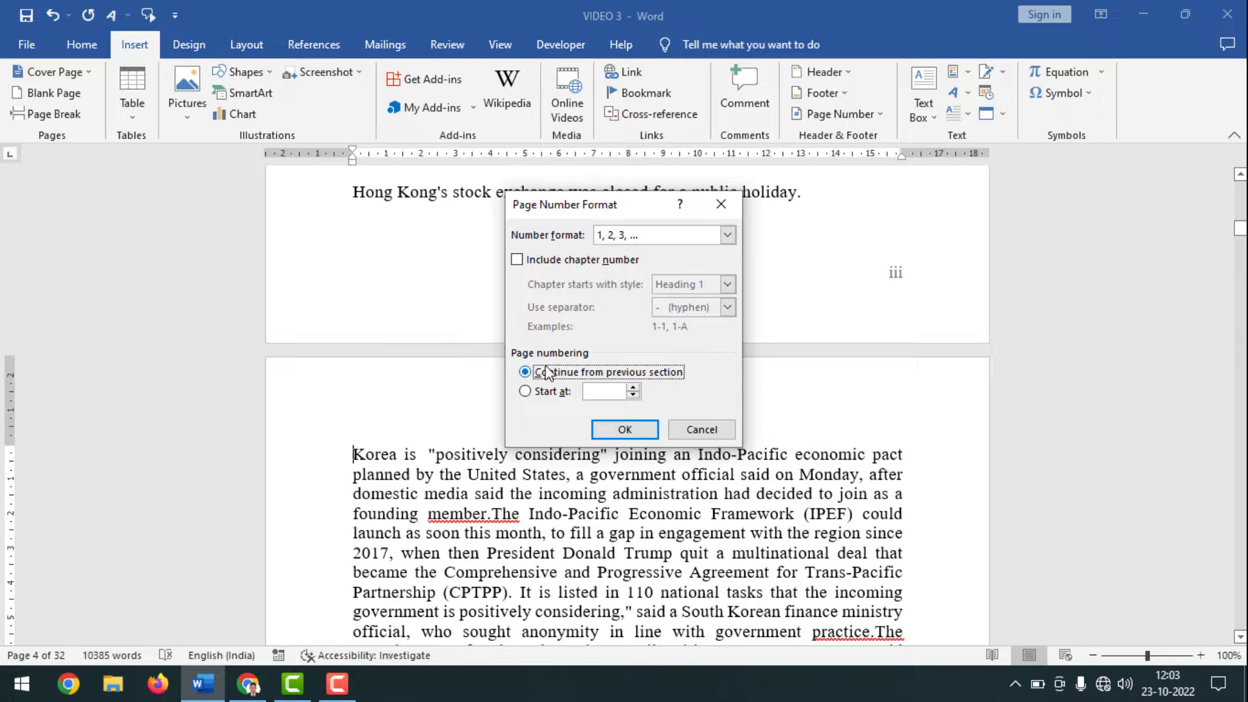
left_click(625, 430)
scroll(841, 420, "down", 15)
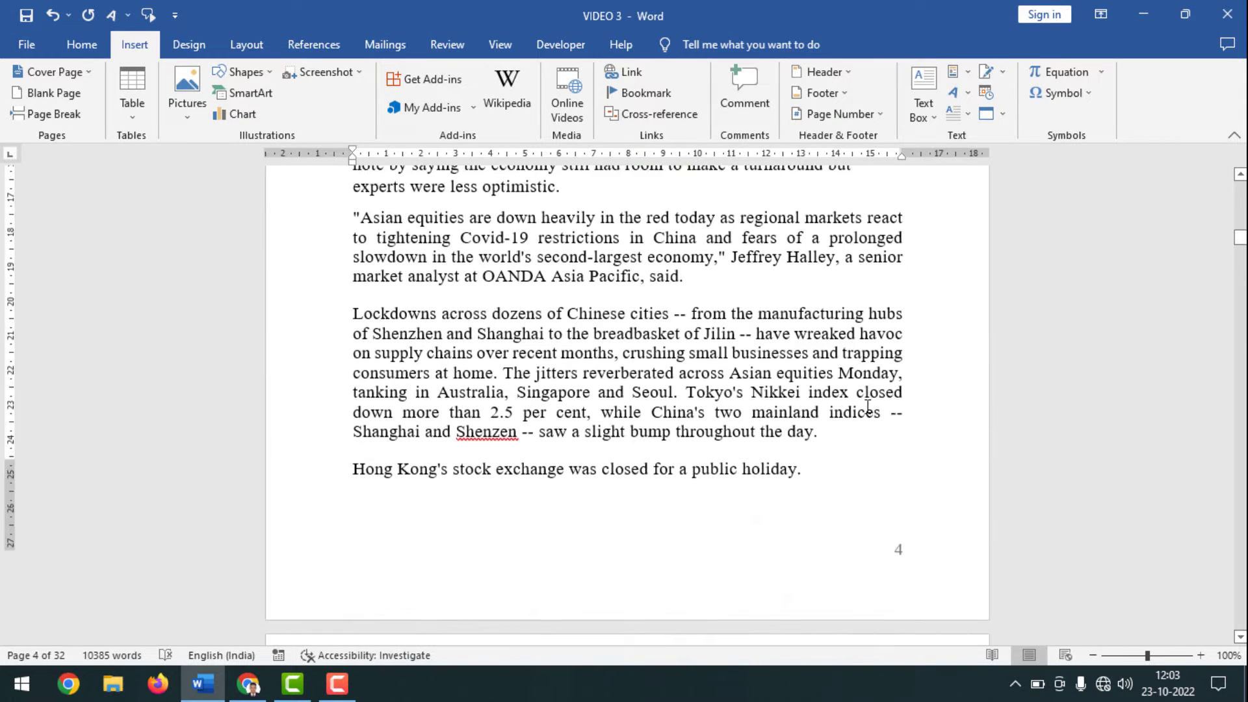
scroll(890, 425, "down", 3)
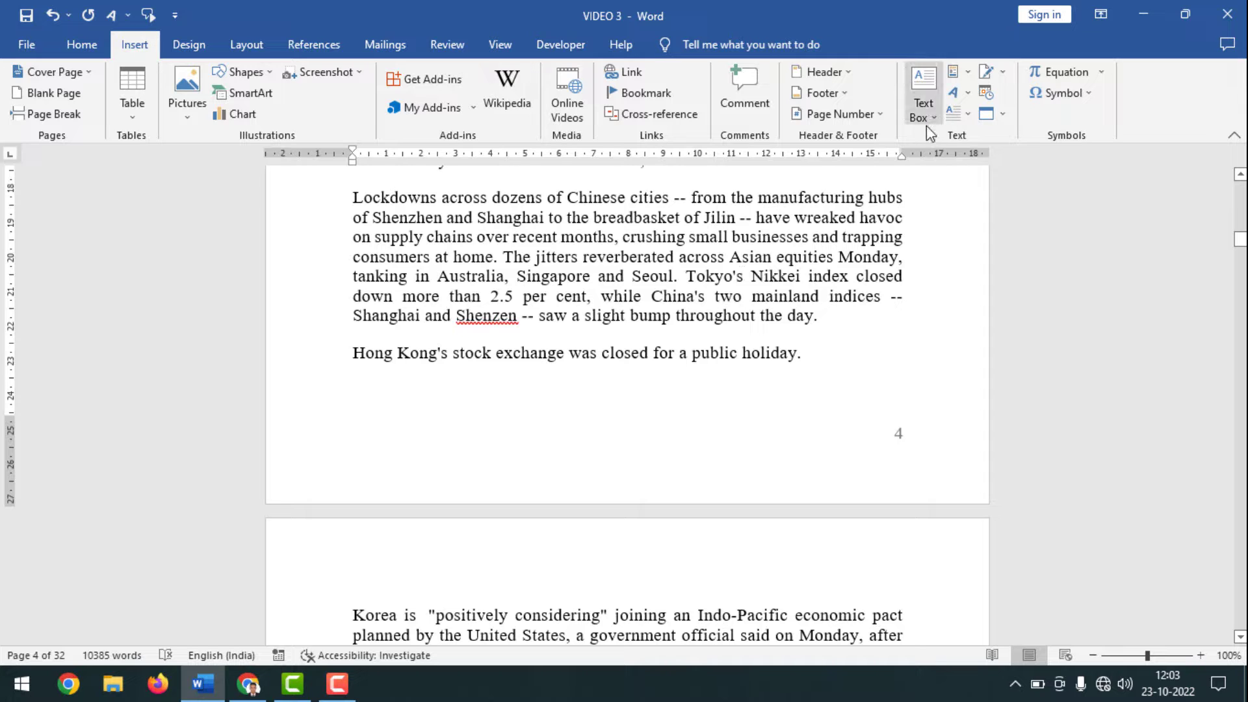
In Format Page Numbers, set the section after the break to Start at 1
left_click(882, 114)
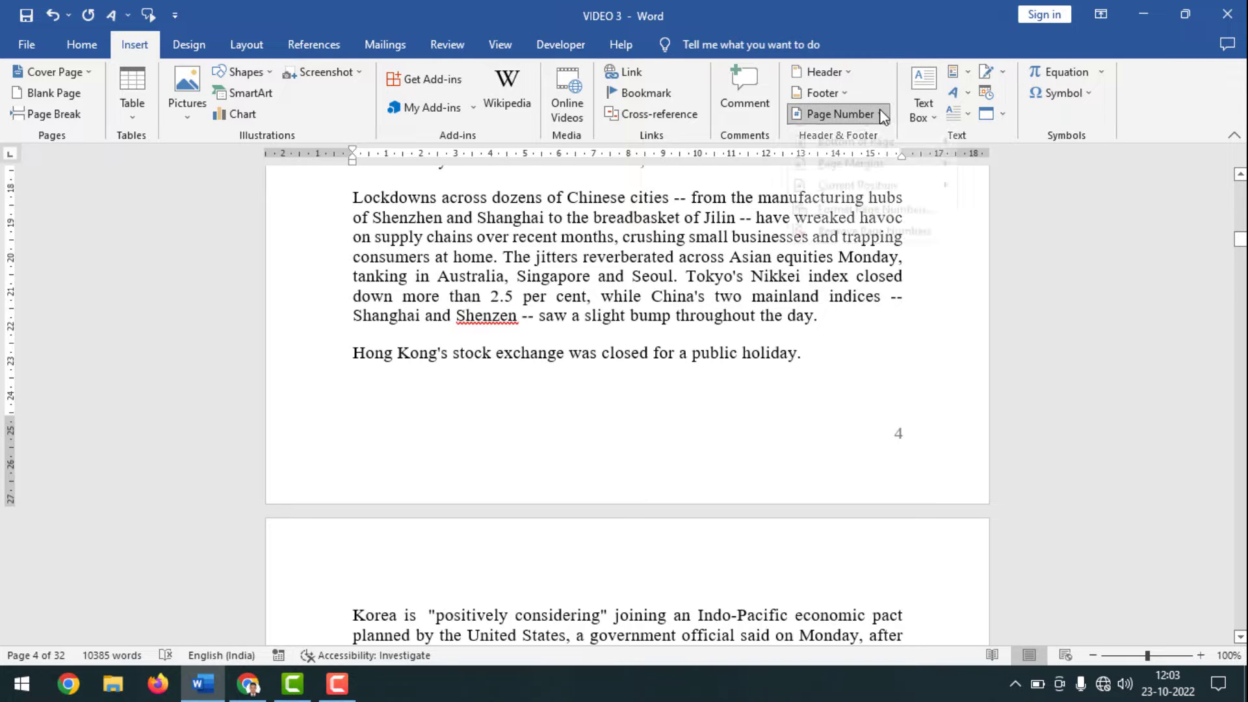
left_click(877, 227)
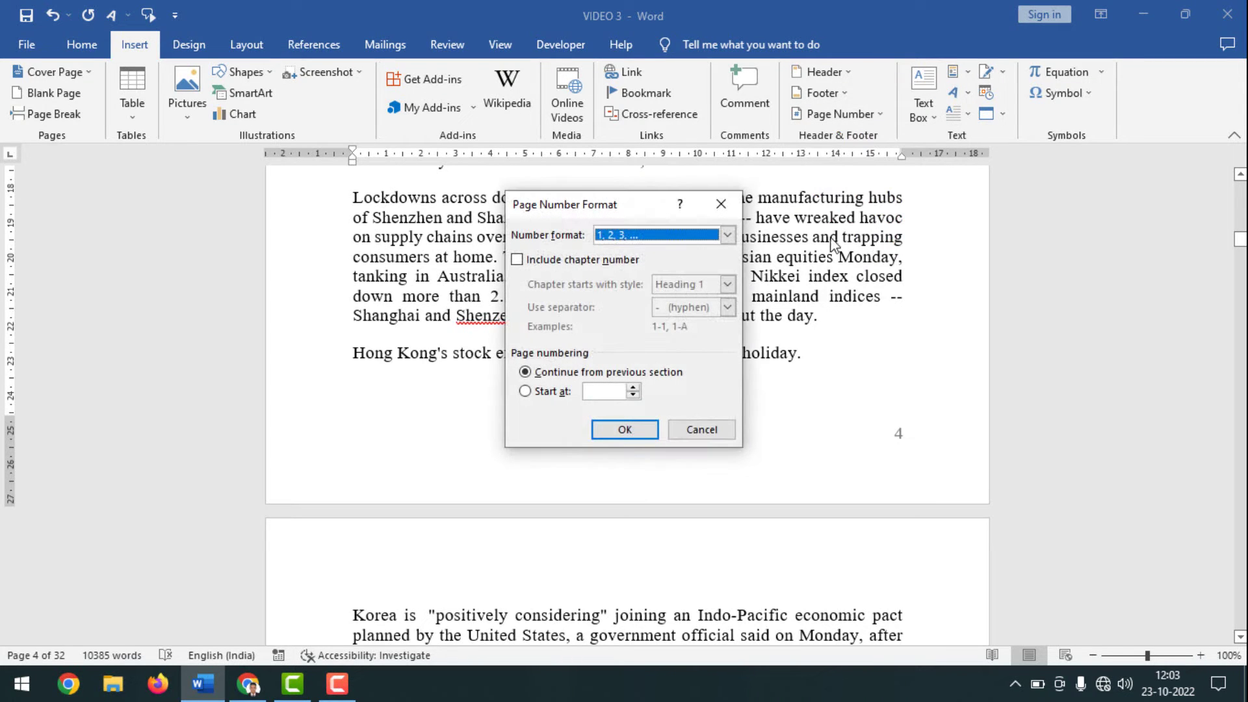
left_click(525, 391)
left_click(594, 394)
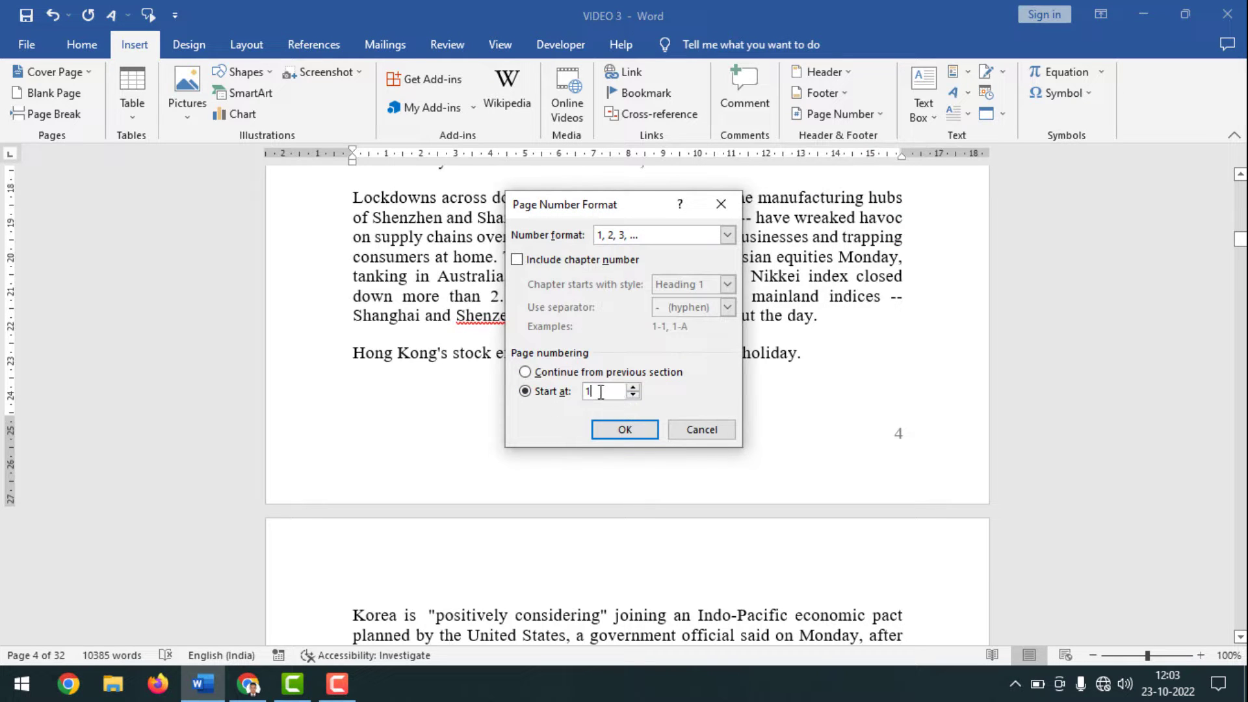
left_click(626, 430)
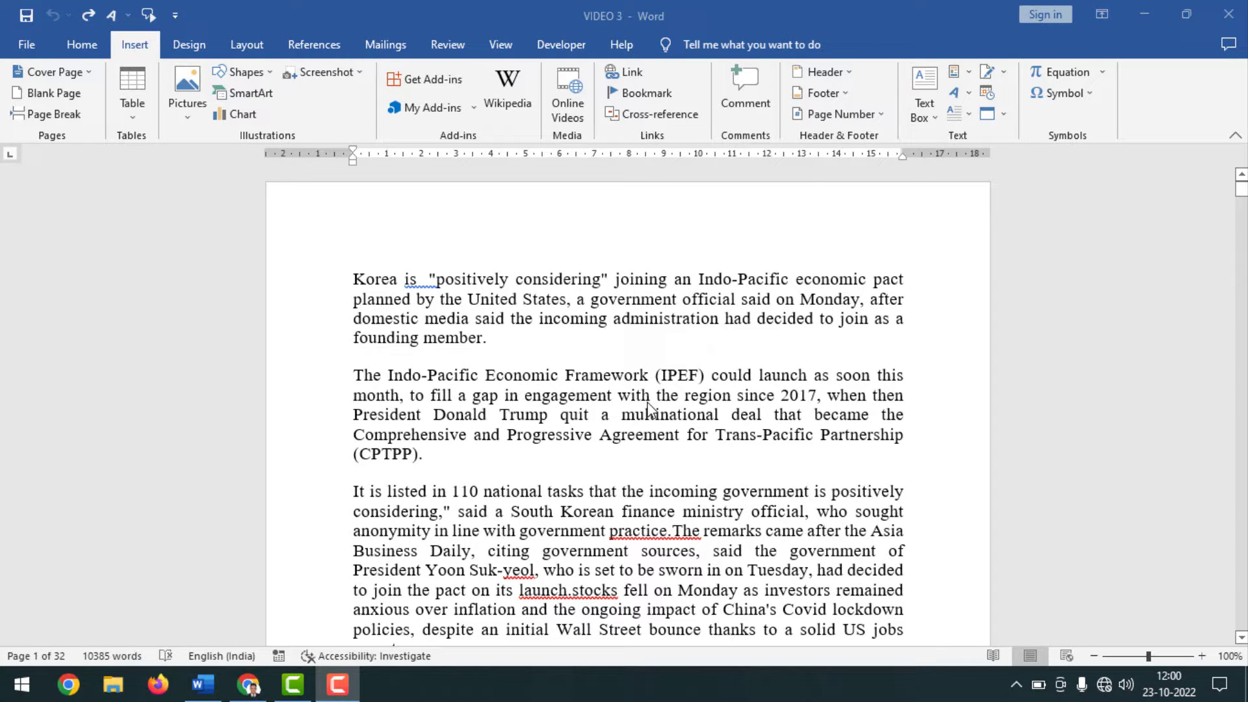
Insert a Plain Number 3 page number at the bottom right of the footer
left_click(147, 51)
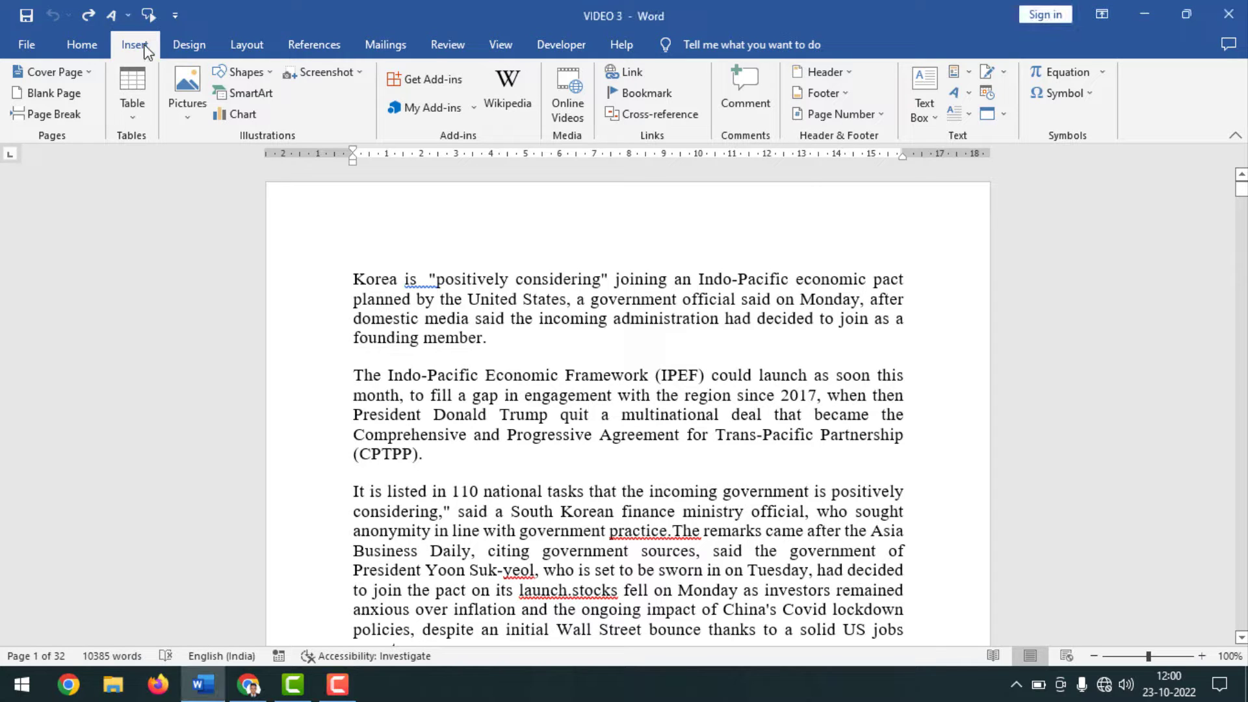
left_click(889, 117)
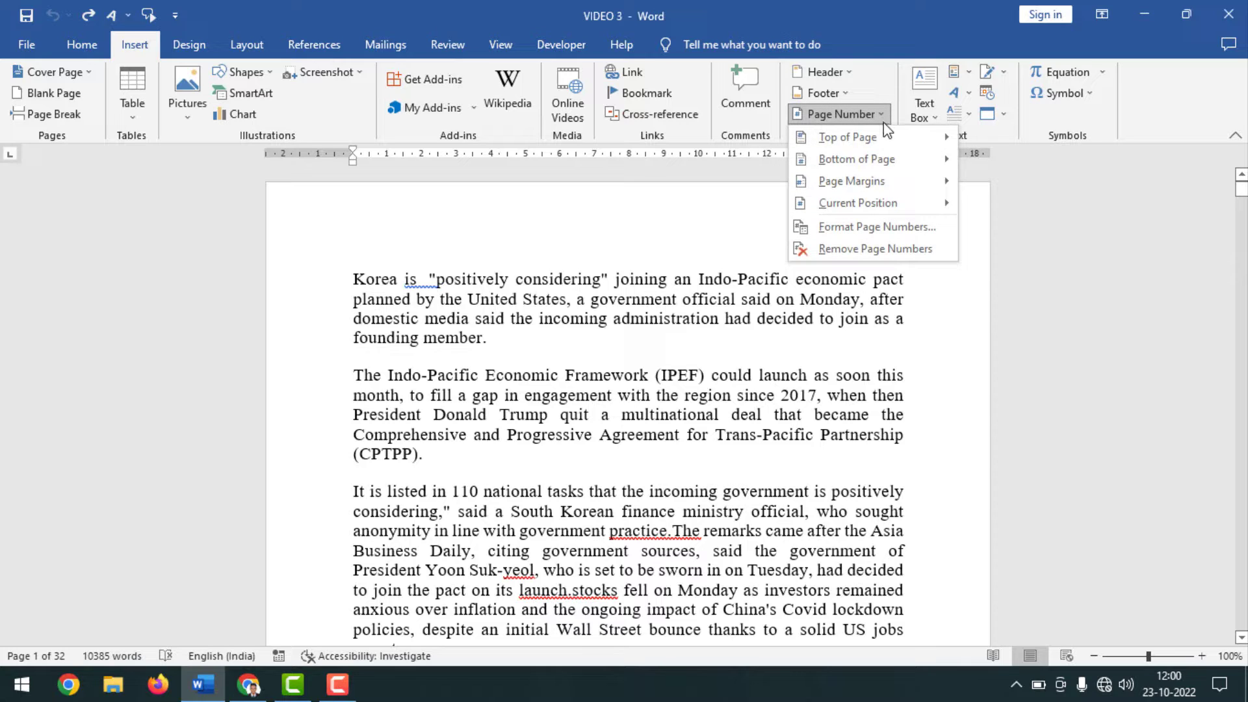
mouse_move(884, 165)
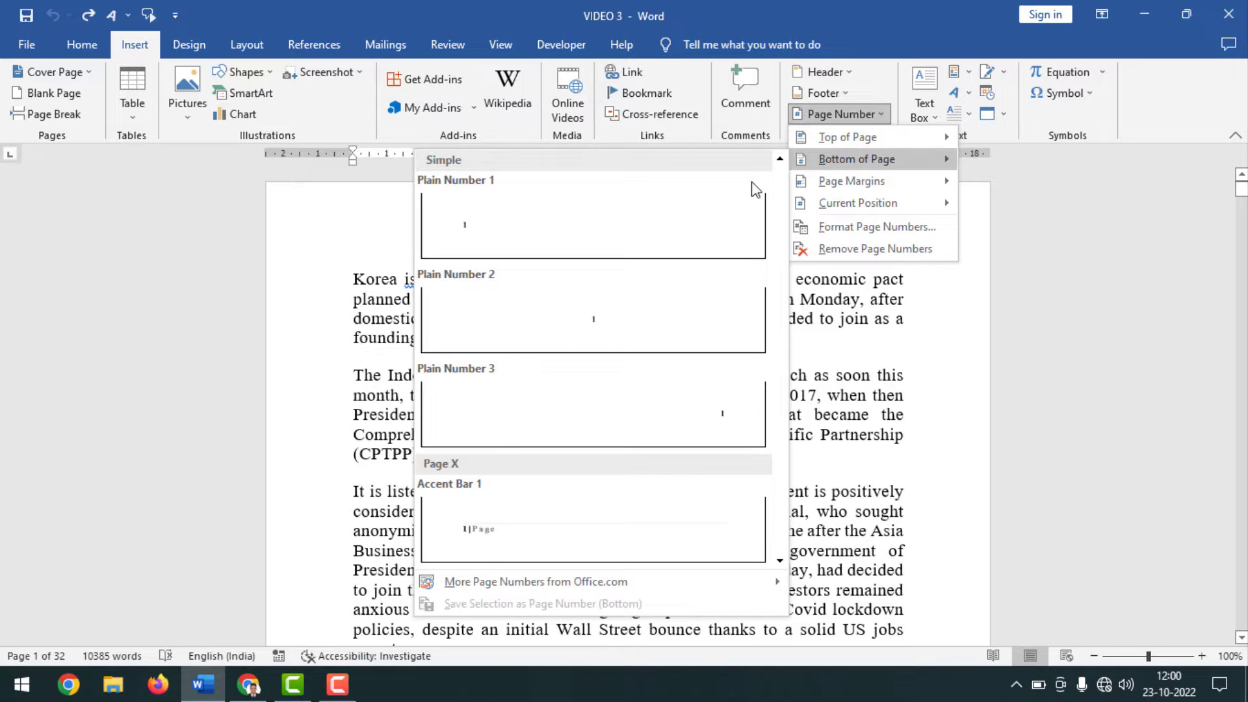
left_click(726, 420)
scroll(861, 474, "up", 5)
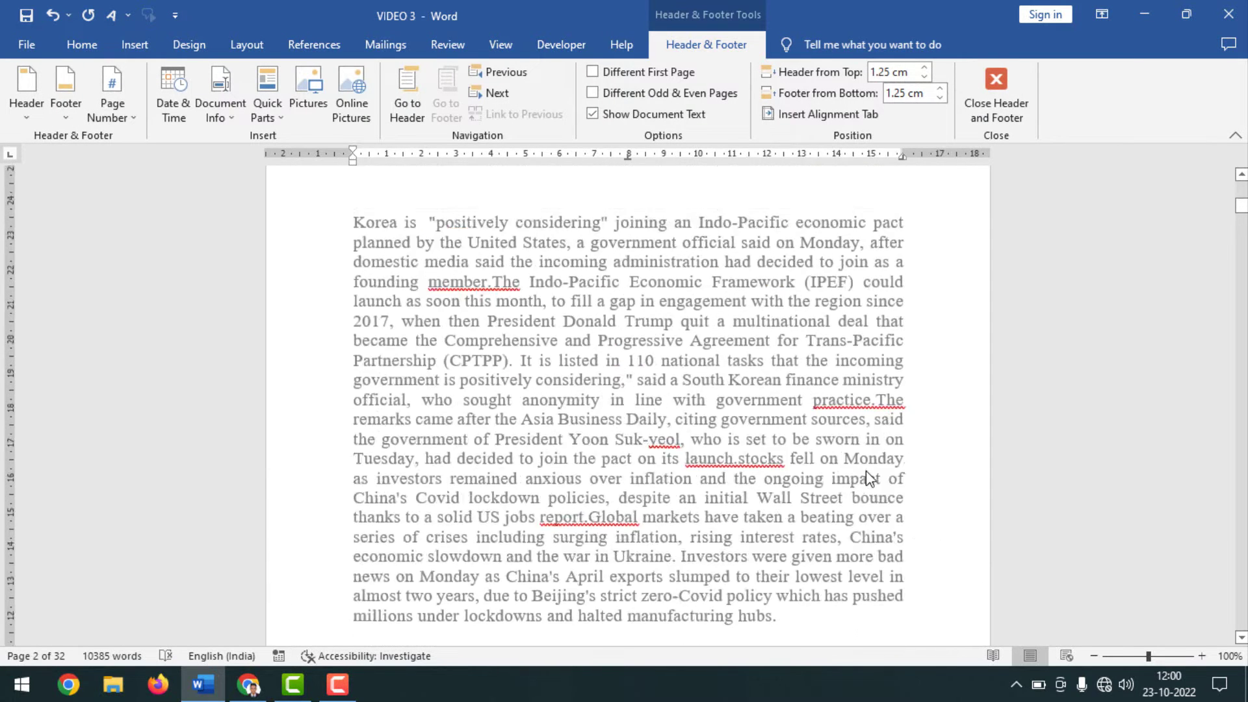
scroll(916, 427, "up", 8)
scroll(931, 423, "up", 7)
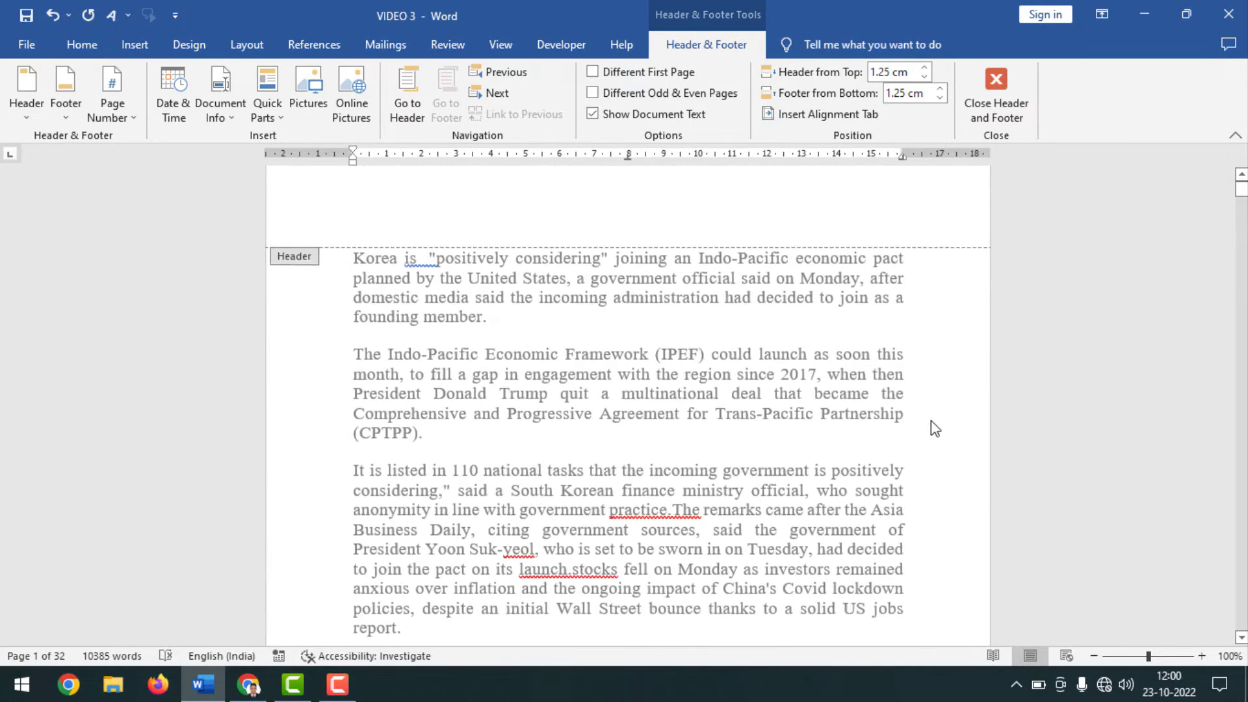
scroll(794, 415, "down", 12)
scroll(650, 325, "down", 4)
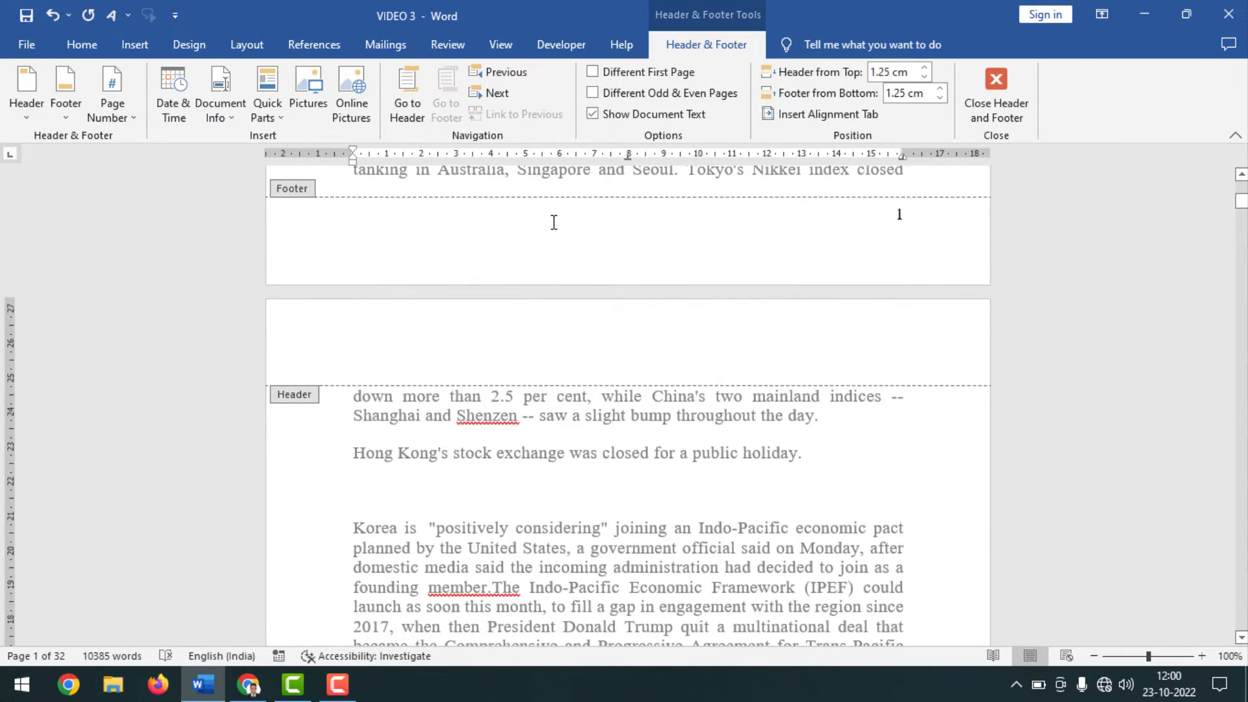
scroll(630, 325, "up", 4)
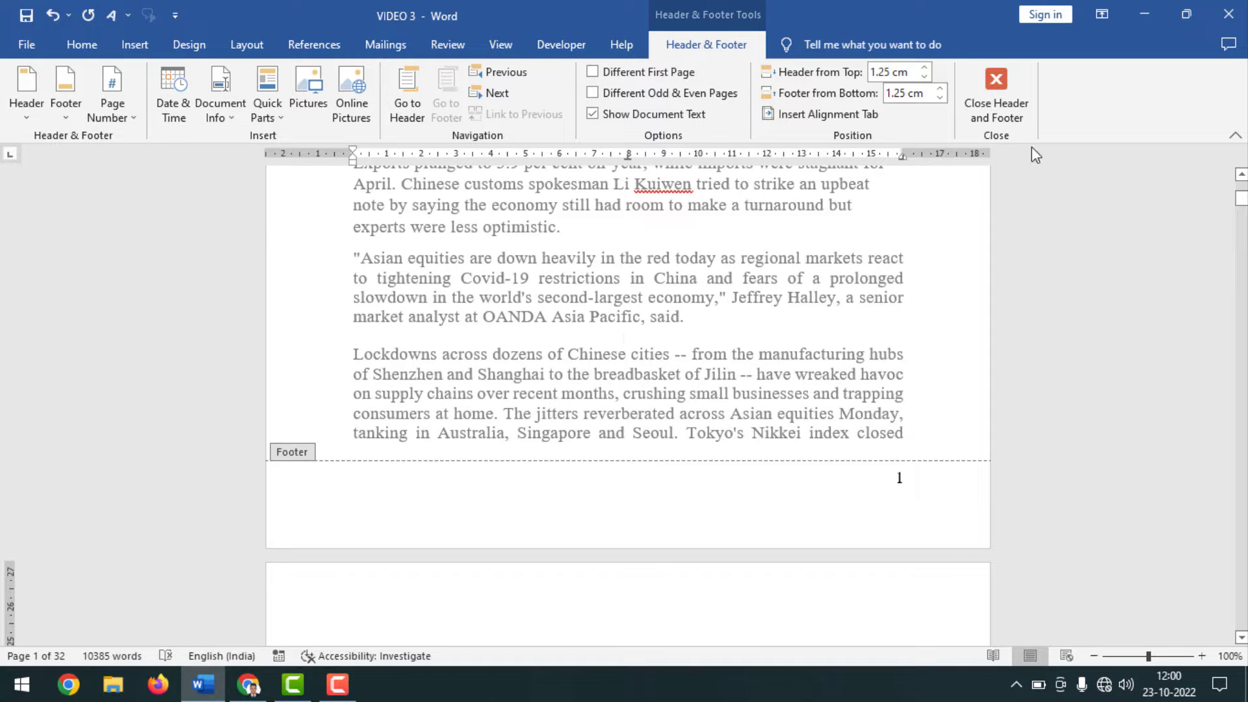
Close headers and footers, then reopen page 1's footer for editing
left_click(997, 79)
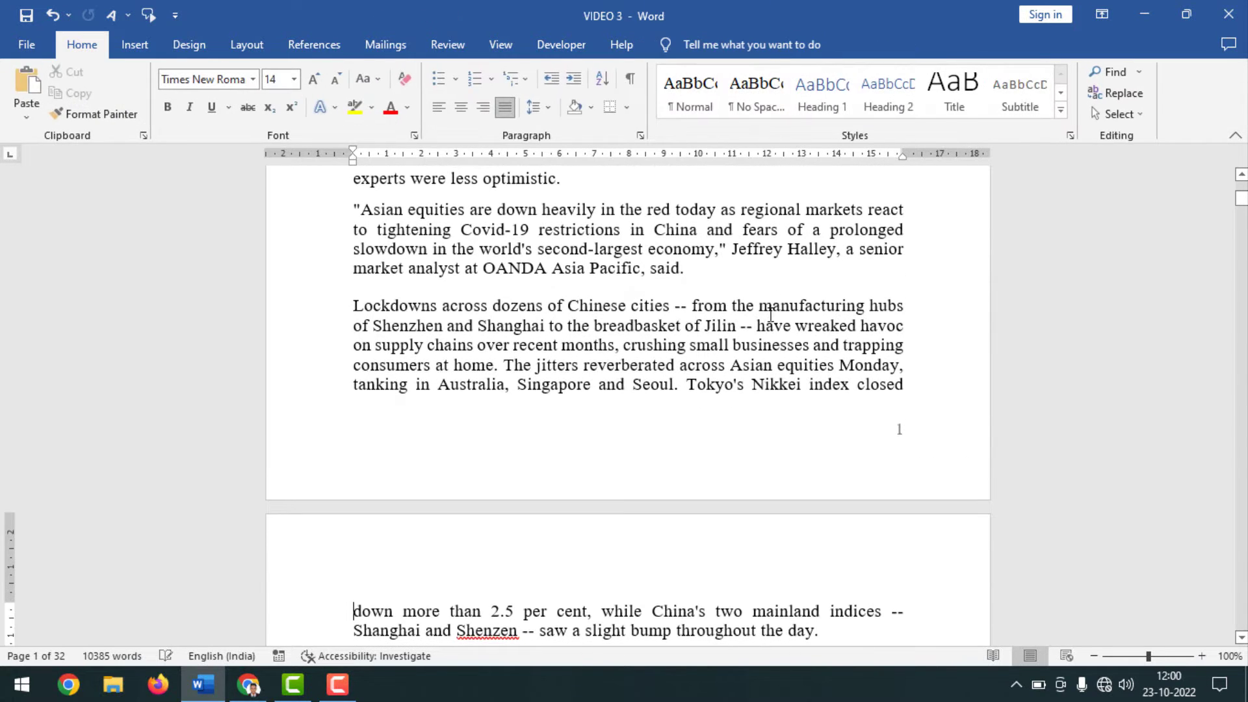
scroll(743, 396, "up", 1)
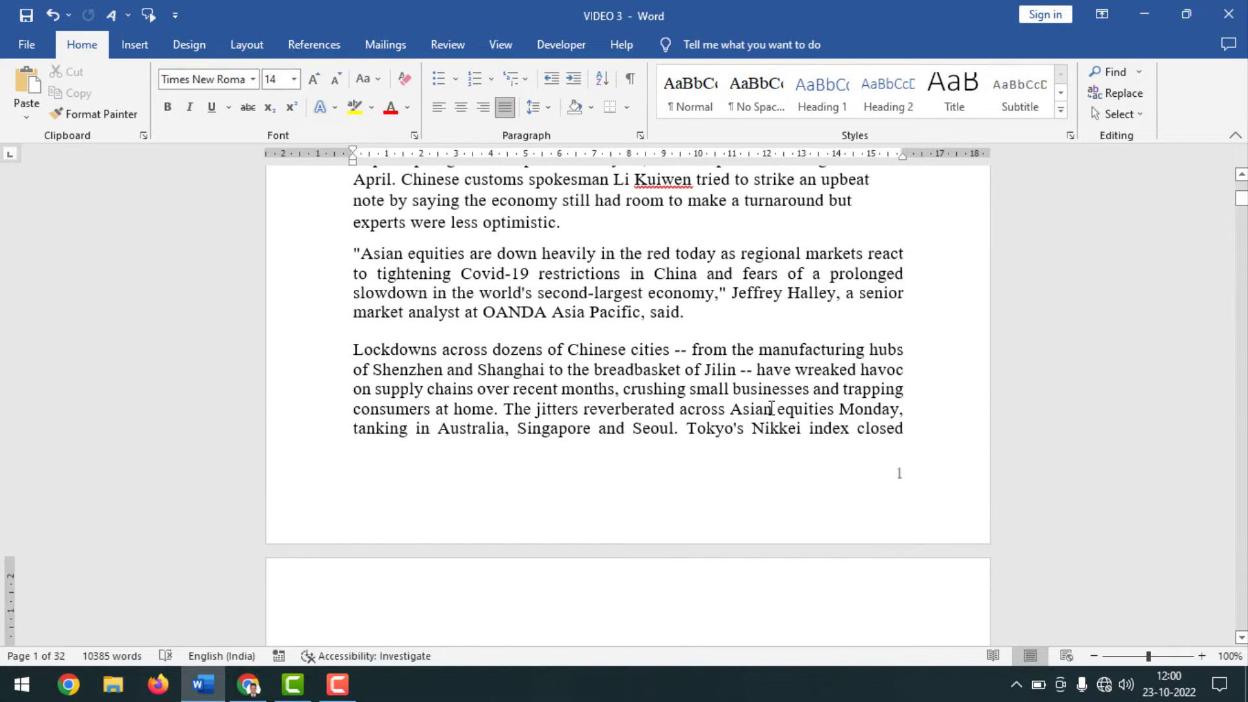
double_click(674, 481)
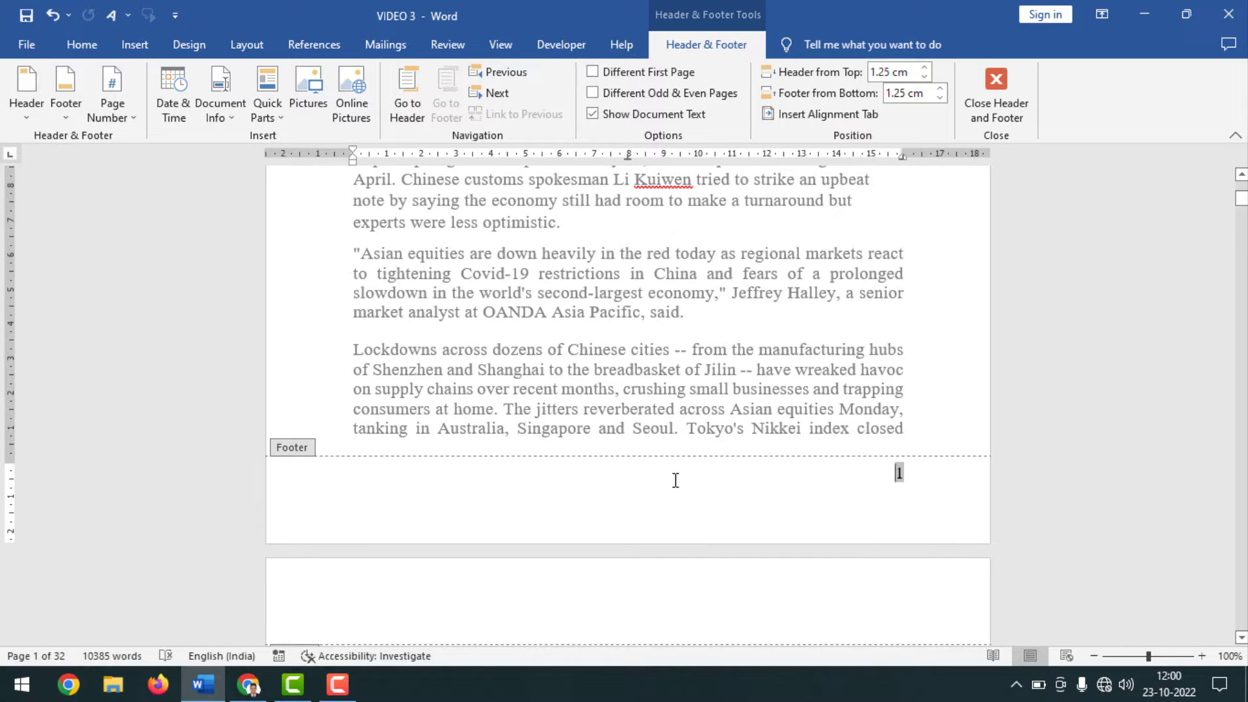
Change the page number format to lowercase Roman numerals (i, ii, iii), so page 1 reads i
left_click(135, 45)
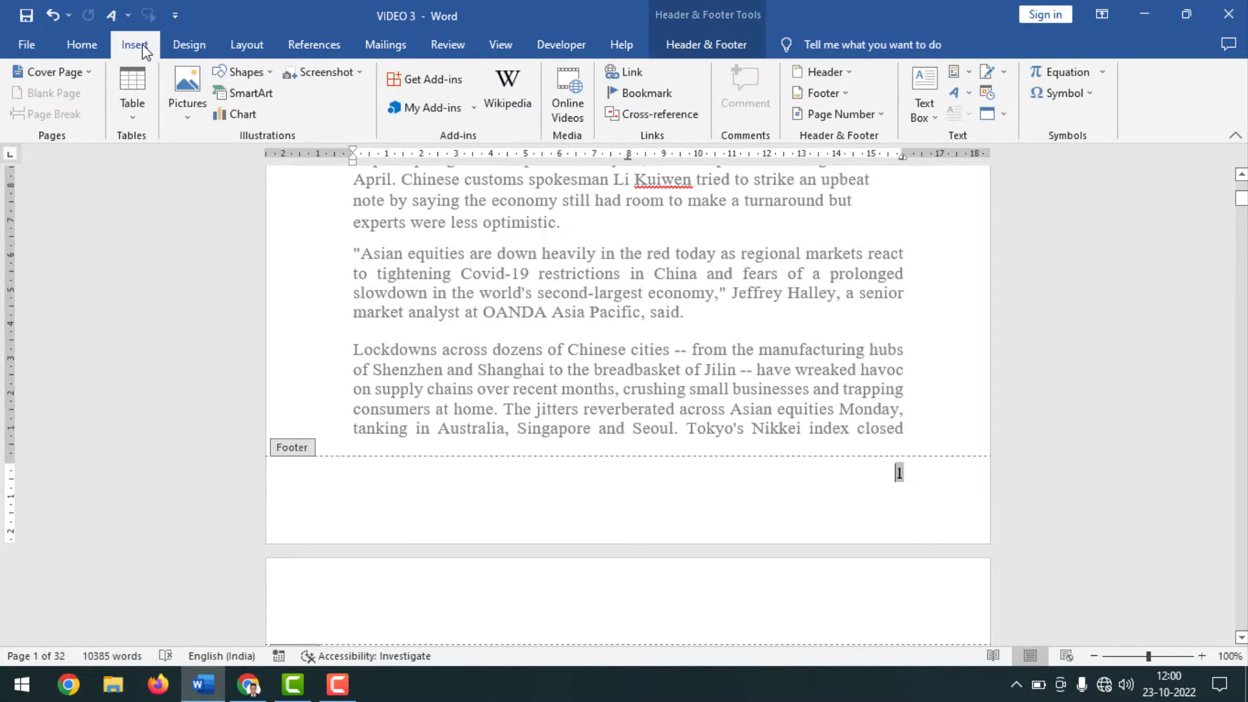
left_click(879, 114)
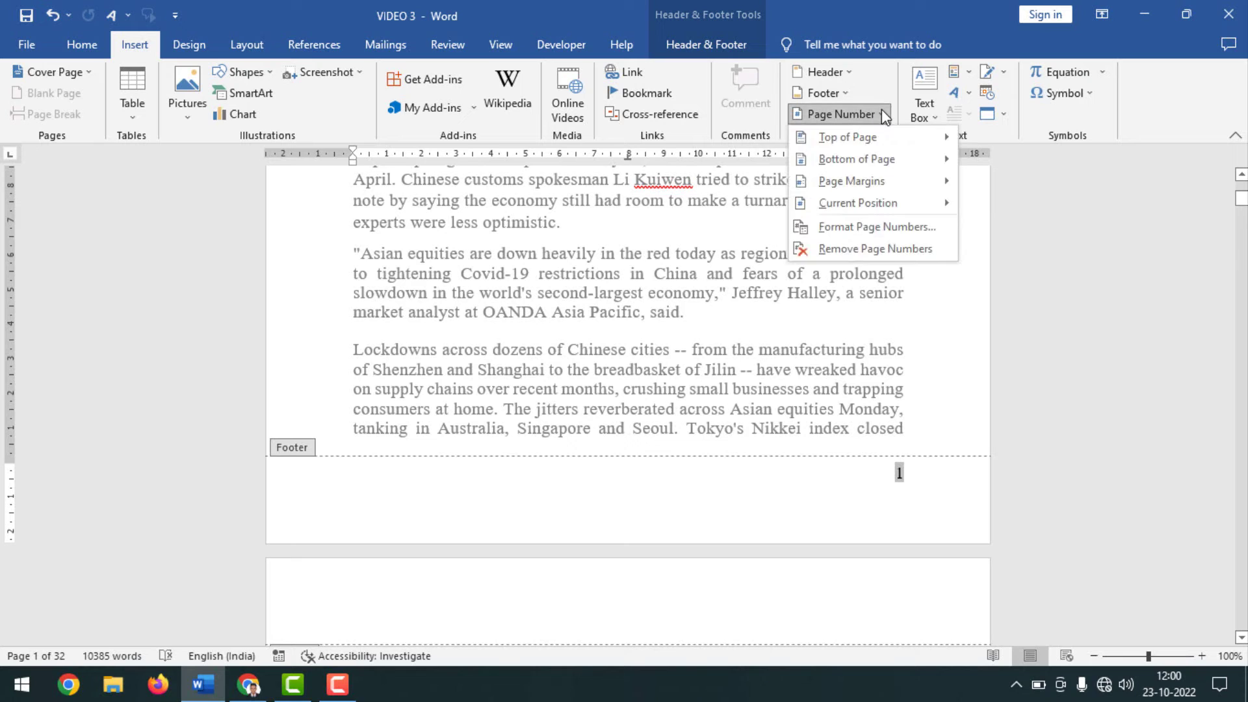
left_click(871, 227)
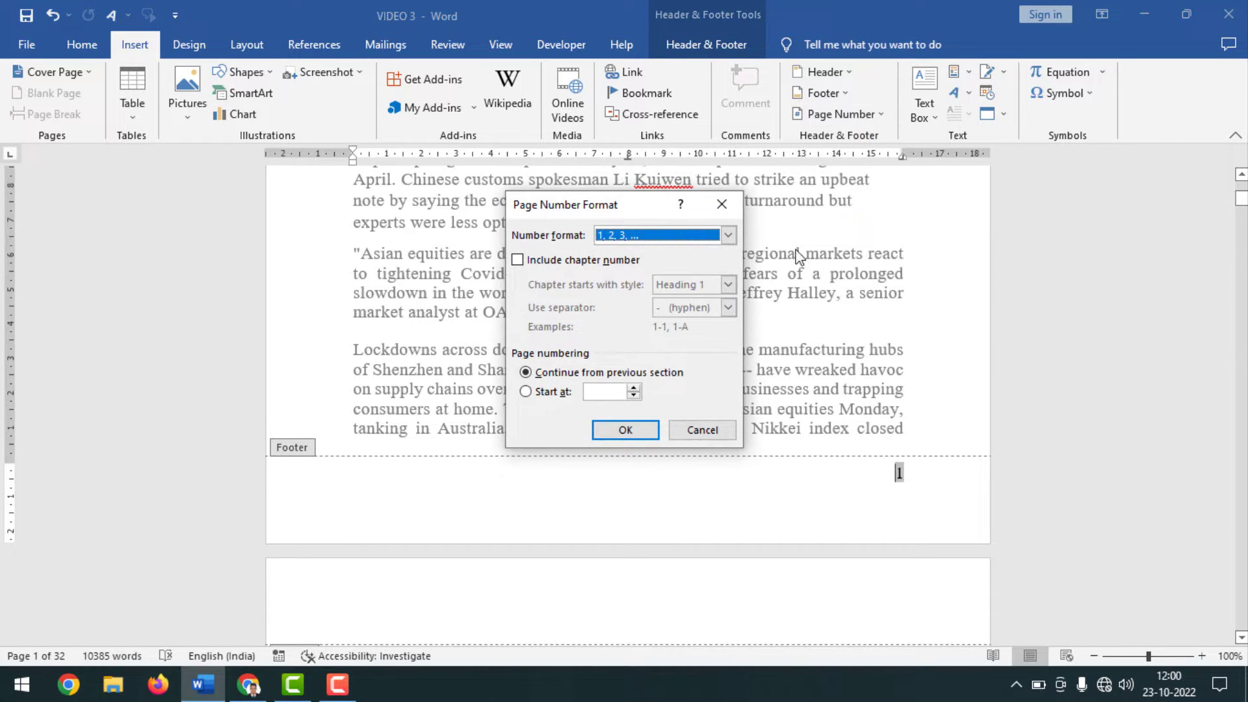
left_click(728, 236)
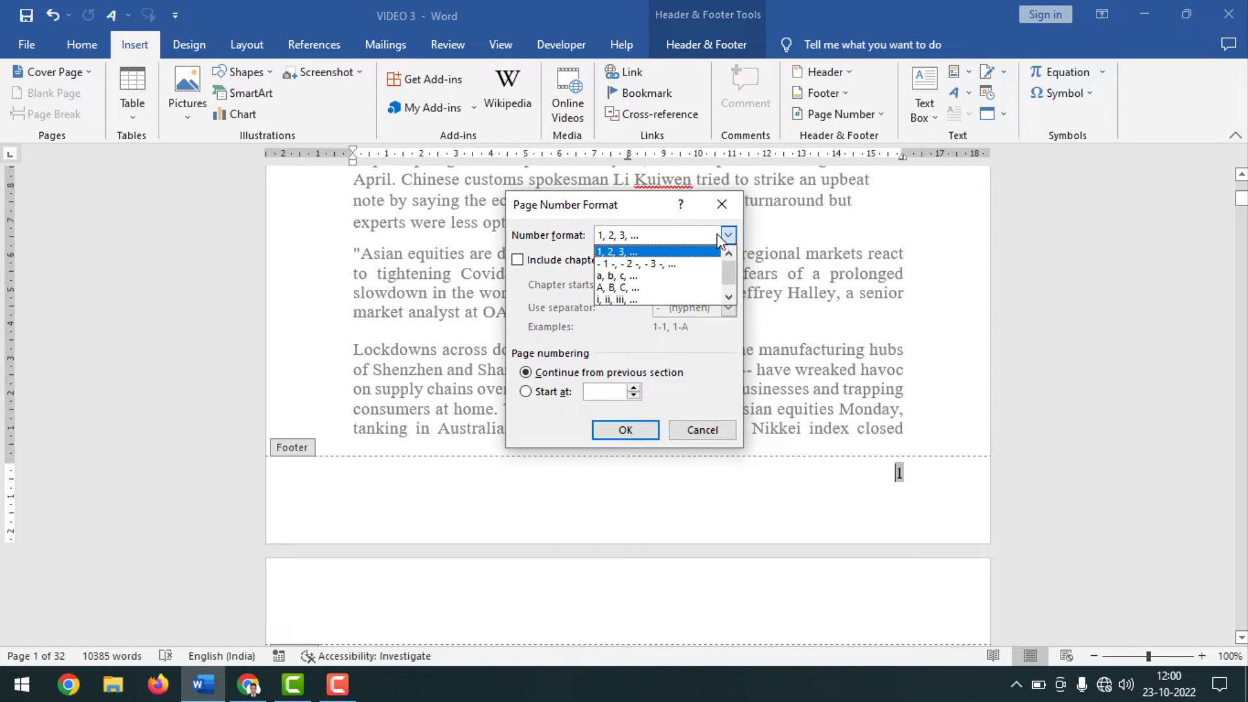
left_click(625, 298)
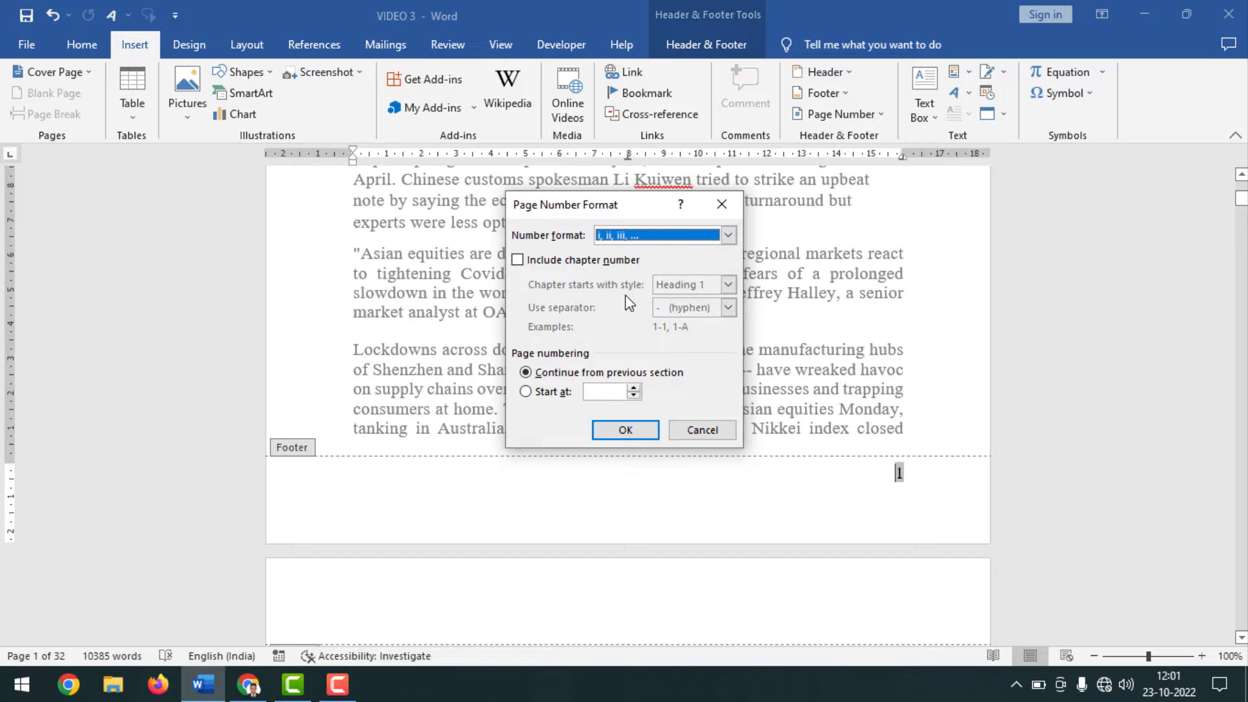
left_click(626, 430)
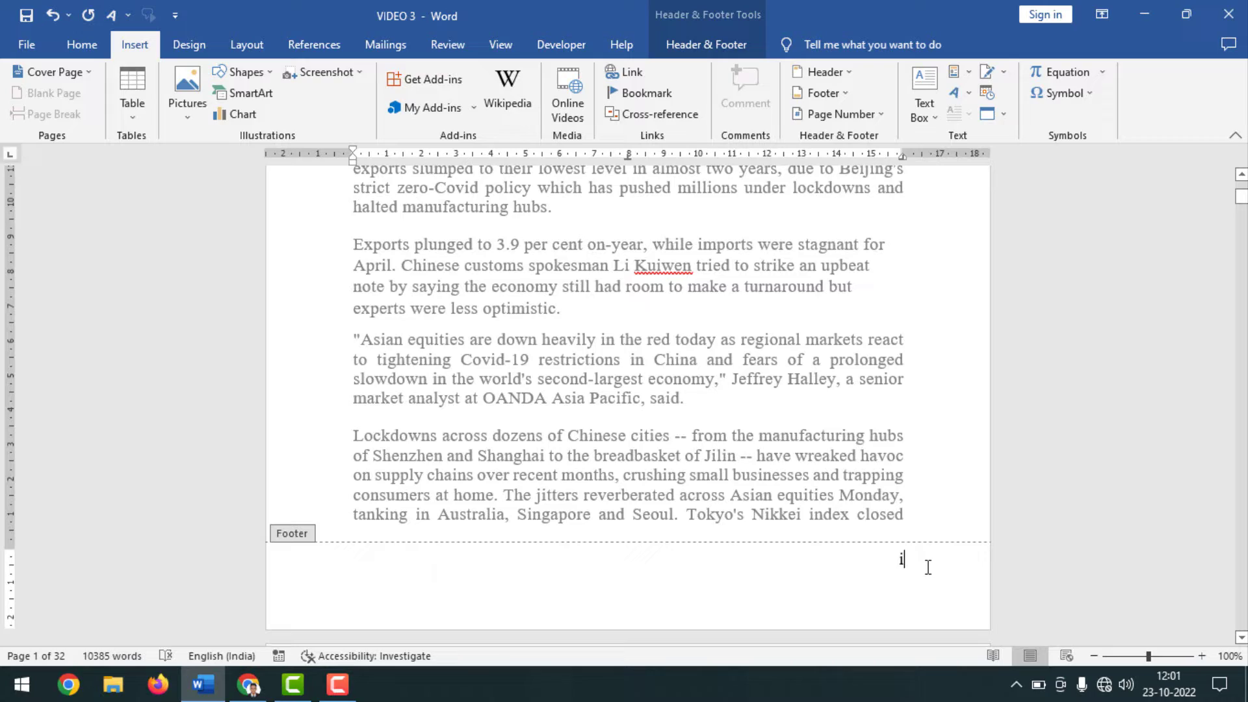
Check the Roman numeral footers through page iii, then leave footer editing for the body text
scroll(928, 572, "down", 4)
scroll(918, 508, "up", 7)
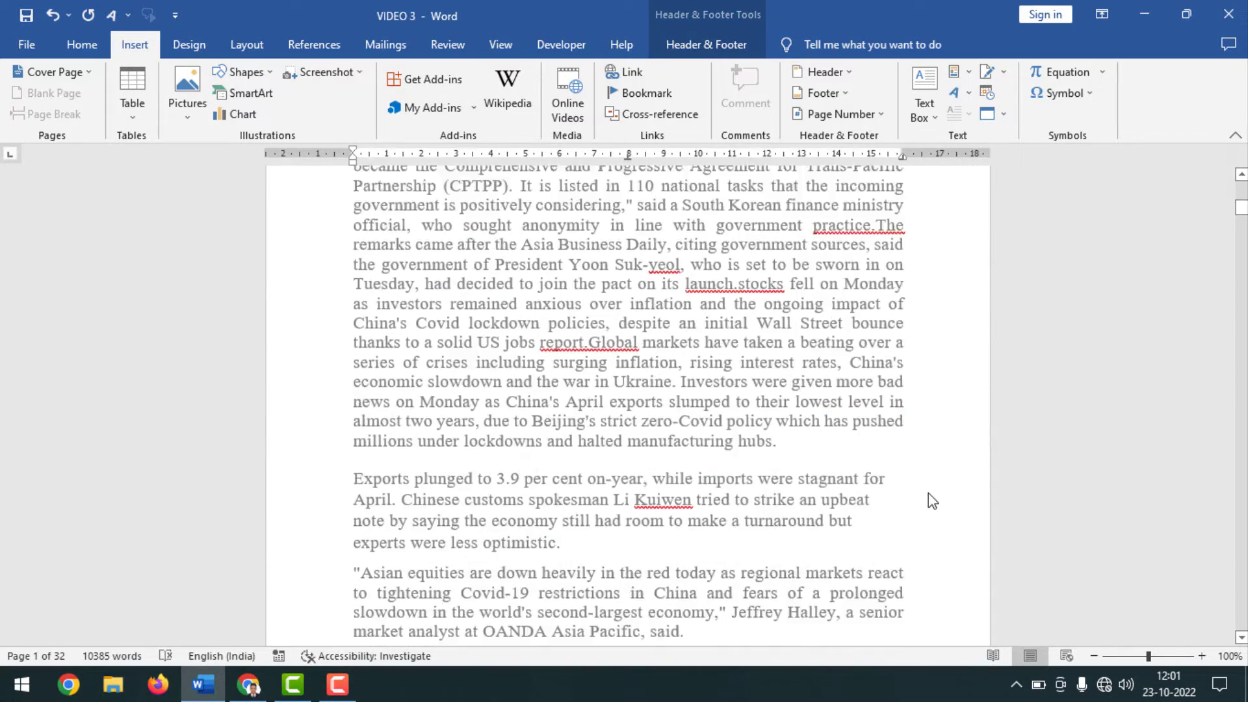
scroll(928, 492, "down", 5)
scroll(903, 484, "down", 5)
scroll(911, 491, "up", 5)
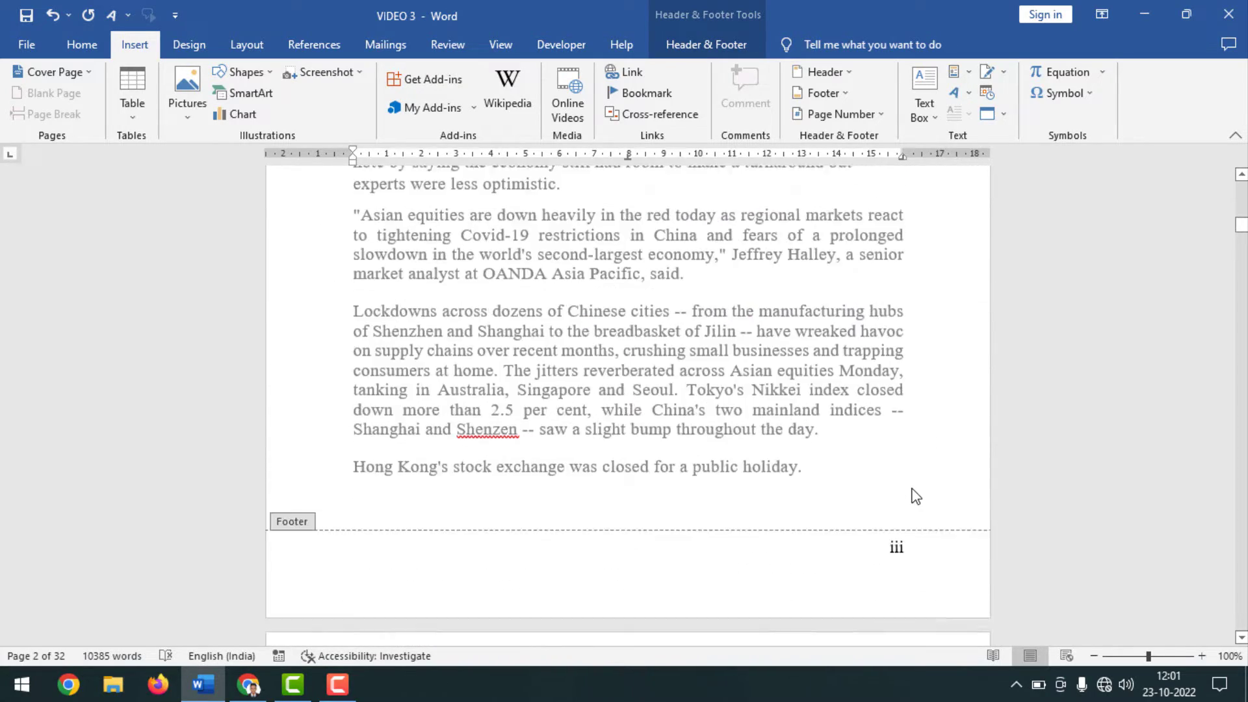
scroll(919, 455, "down", 5)
scroll(910, 474, "up", 7)
scroll(916, 442, "down", 6)
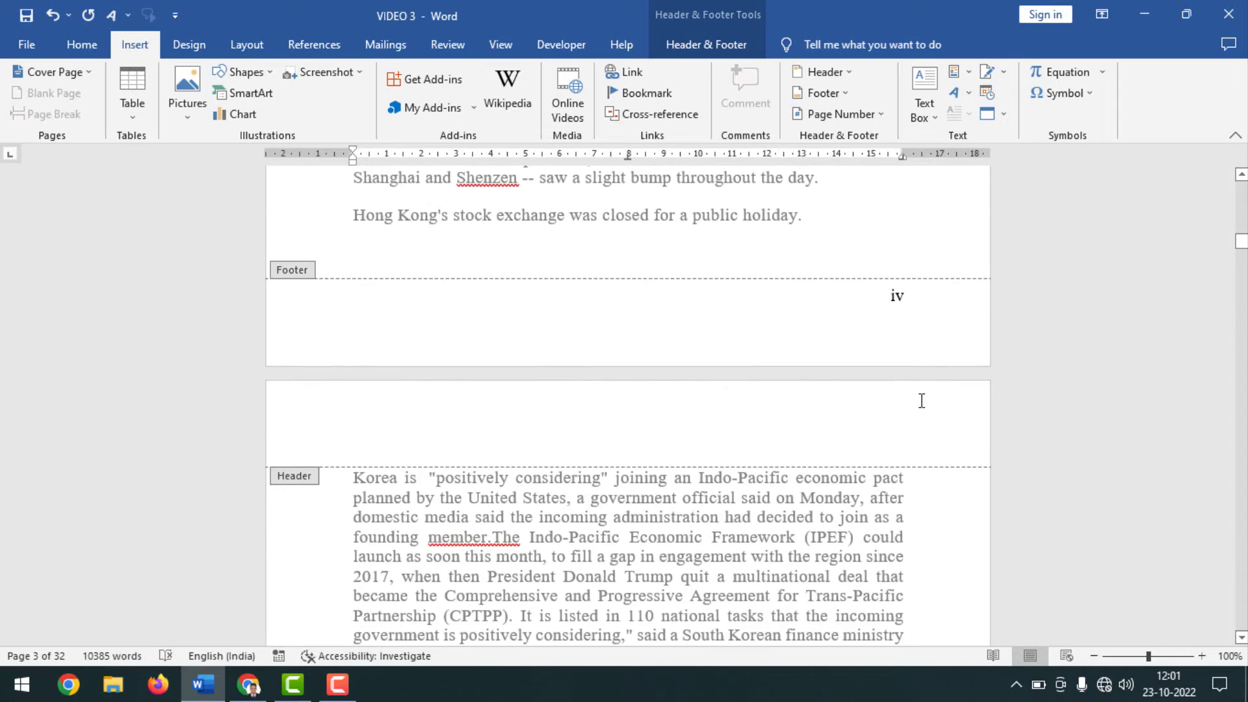
scroll(921, 401, "down", 10)
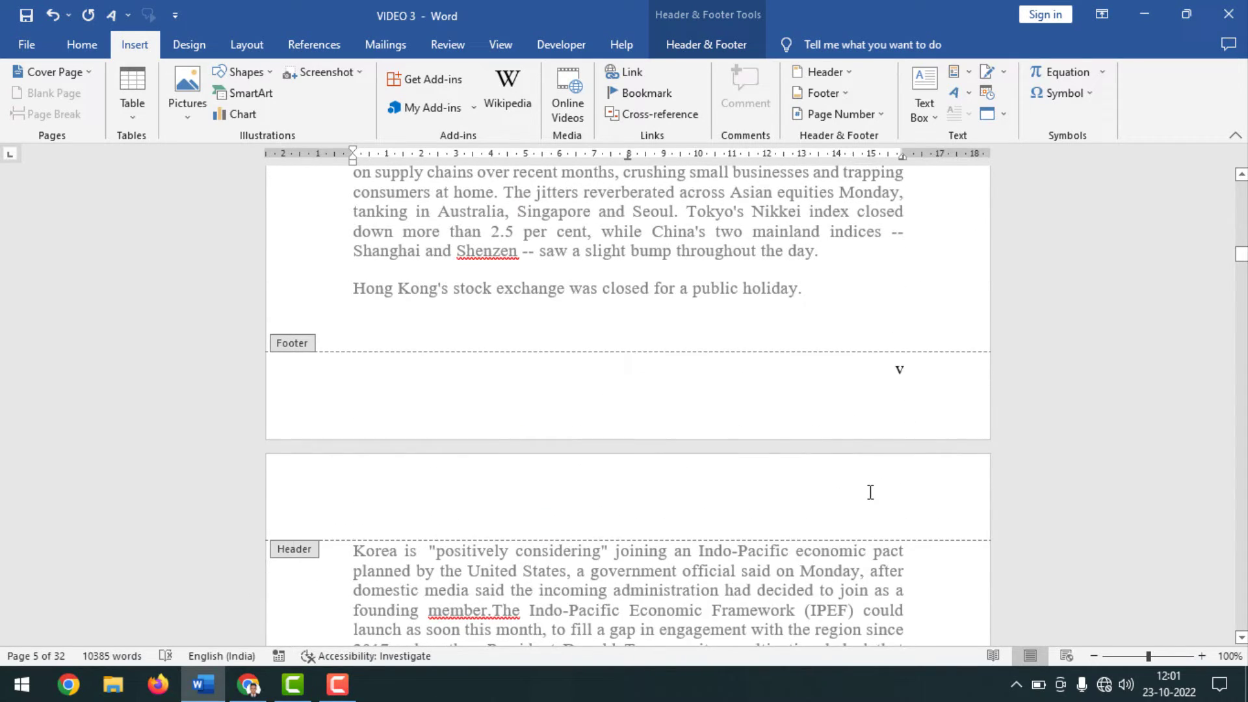
left_click_drag(1240, 254, 1241, 189)
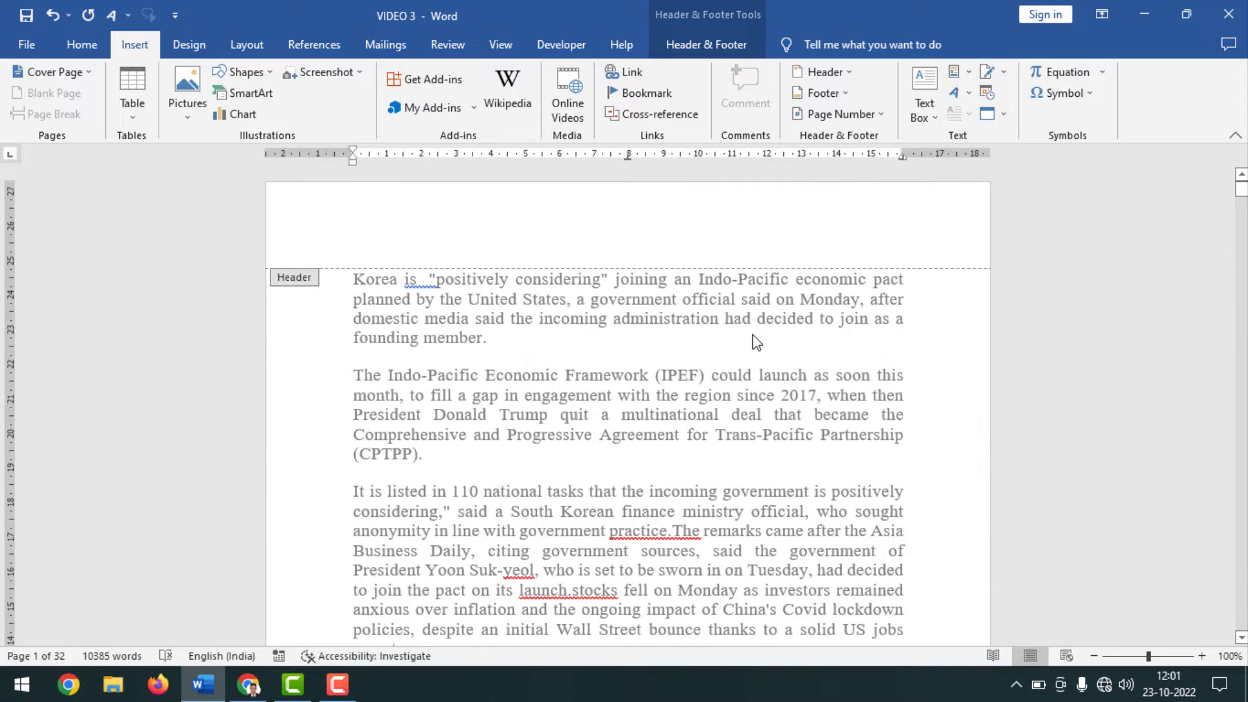
scroll(747, 351, "down", 5)
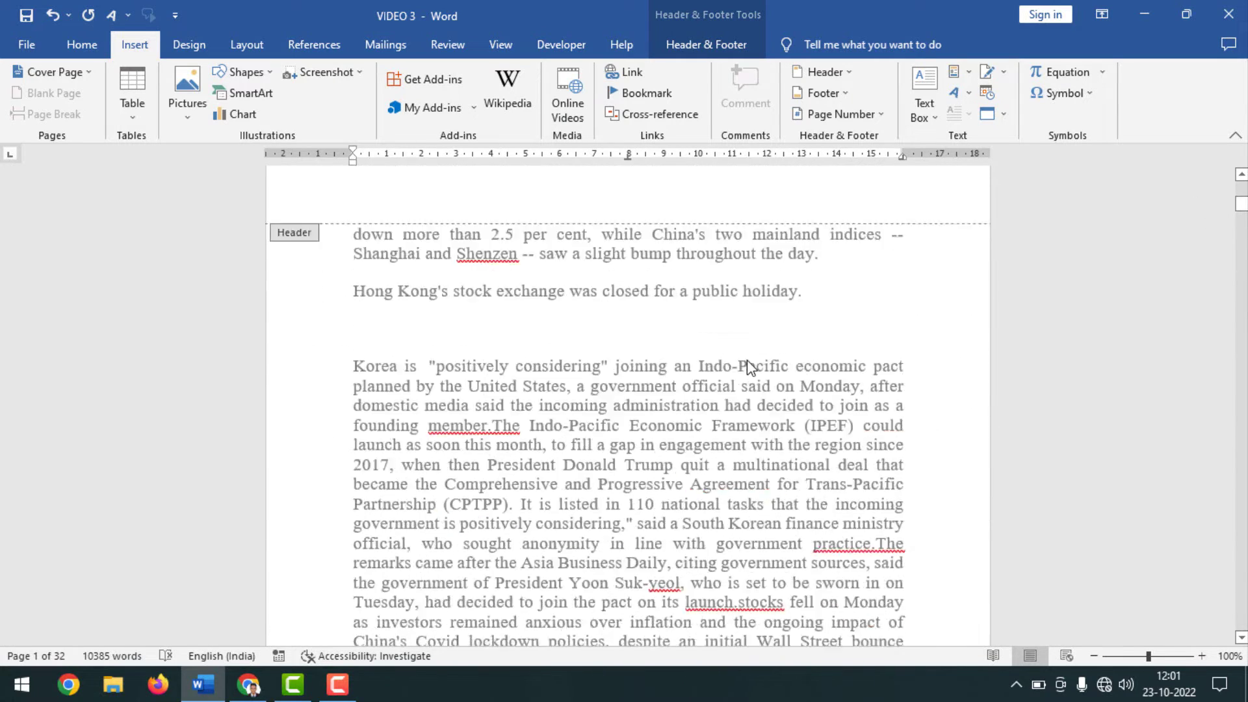
scroll(752, 364, "down", 15)
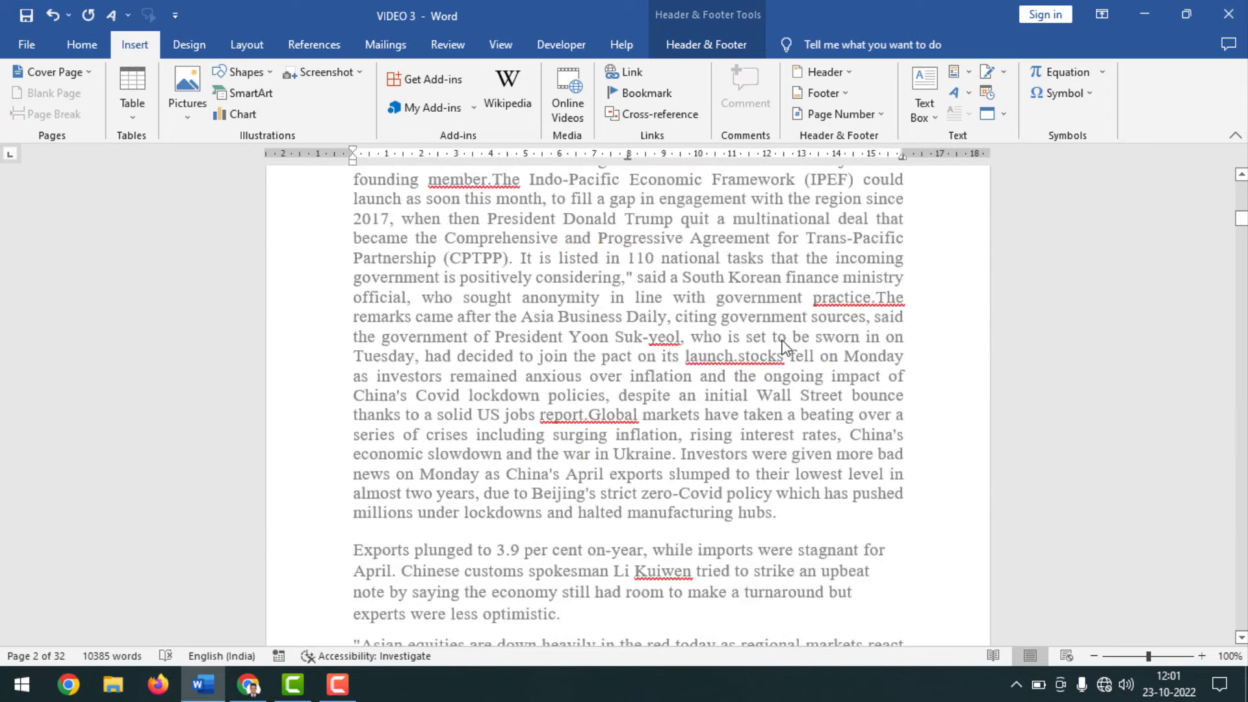
scroll(782, 347, "down", 4)
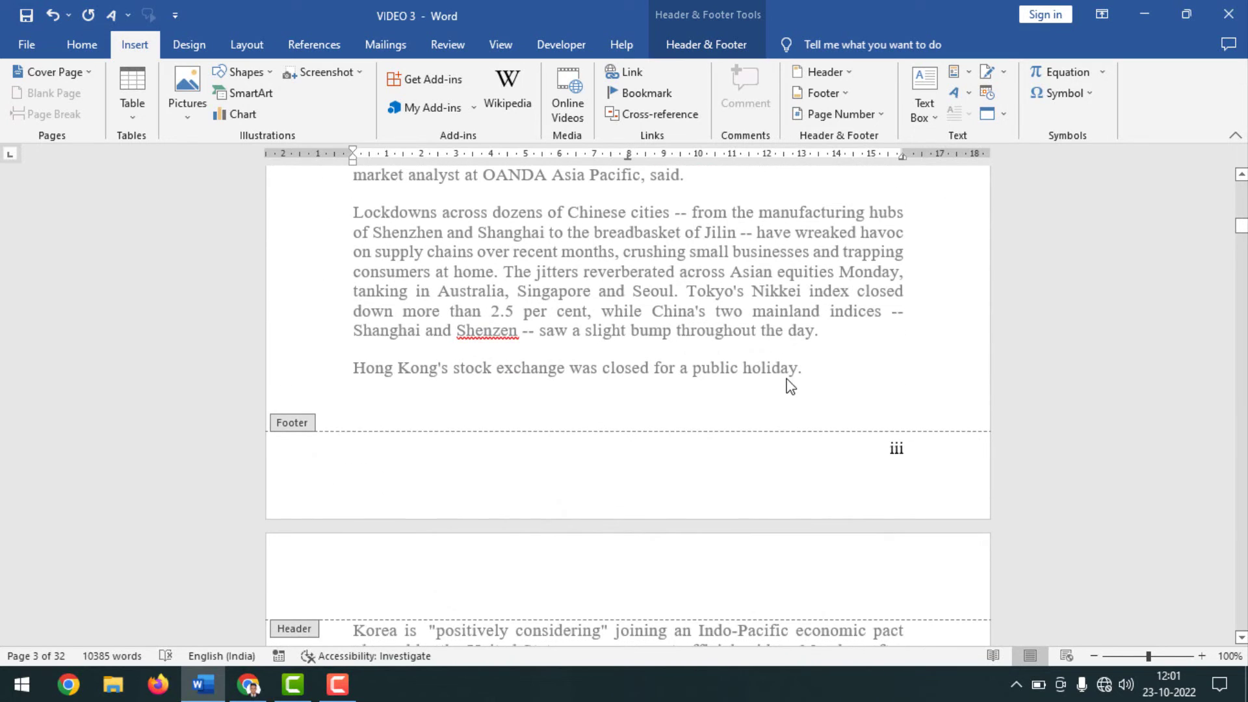
scroll(789, 386, "down", 3)
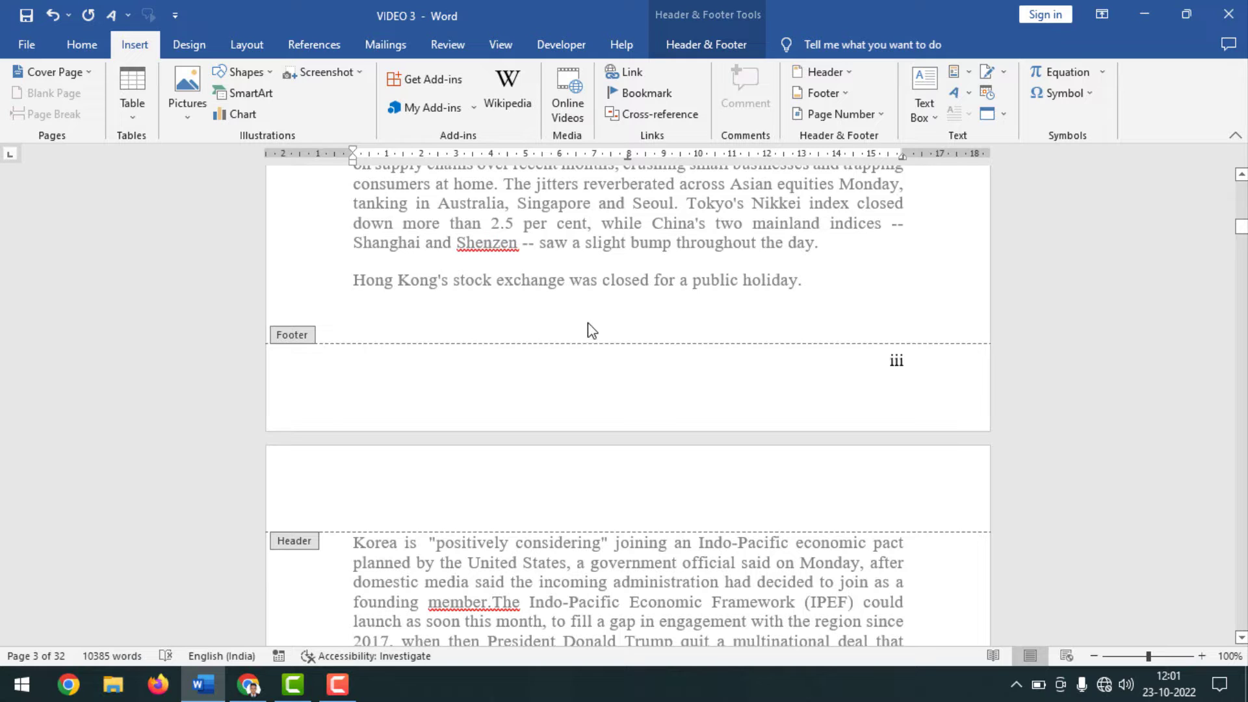
key("Escape")
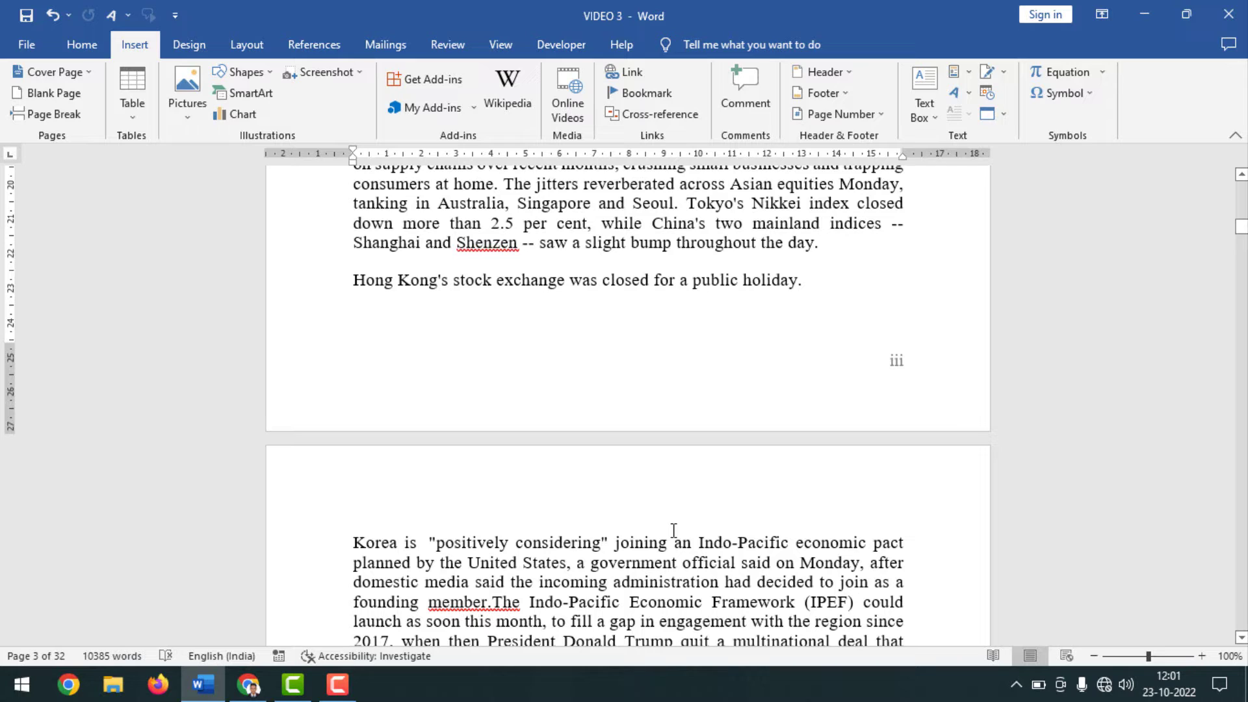
Start a new section after 'holiday.' by applying Page Setup to 'This point forward'
left_click(810, 284)
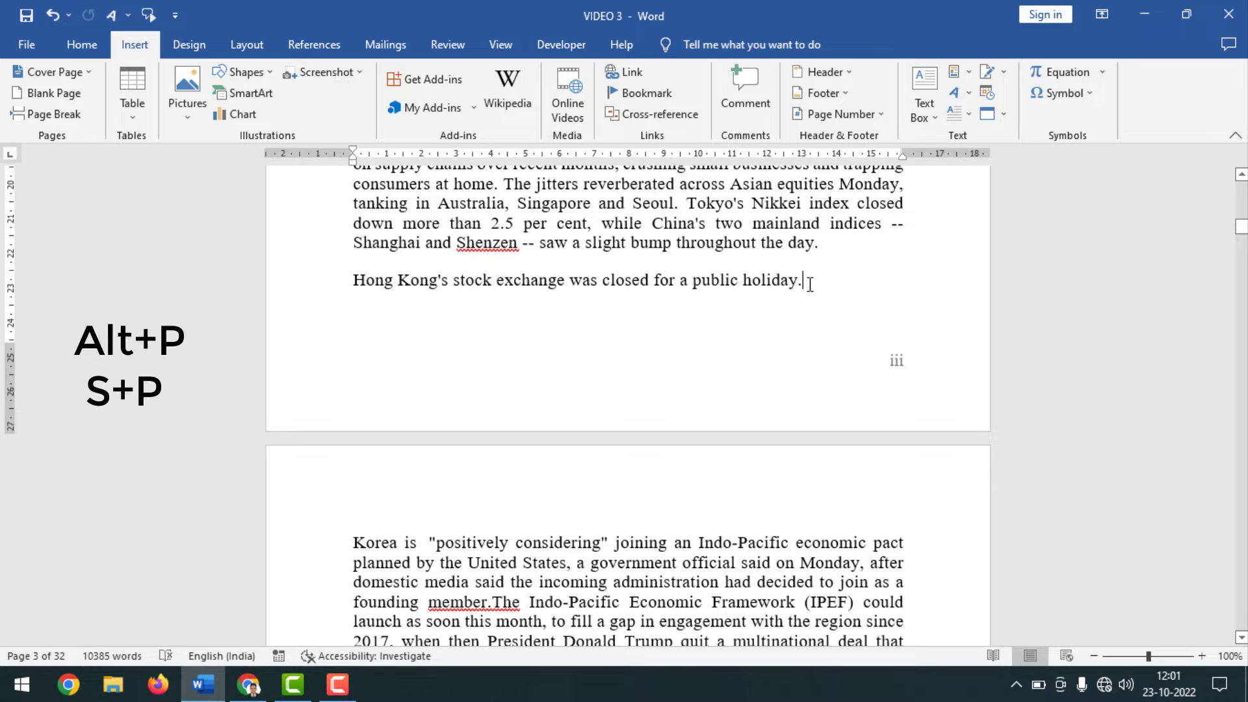
key("alt")
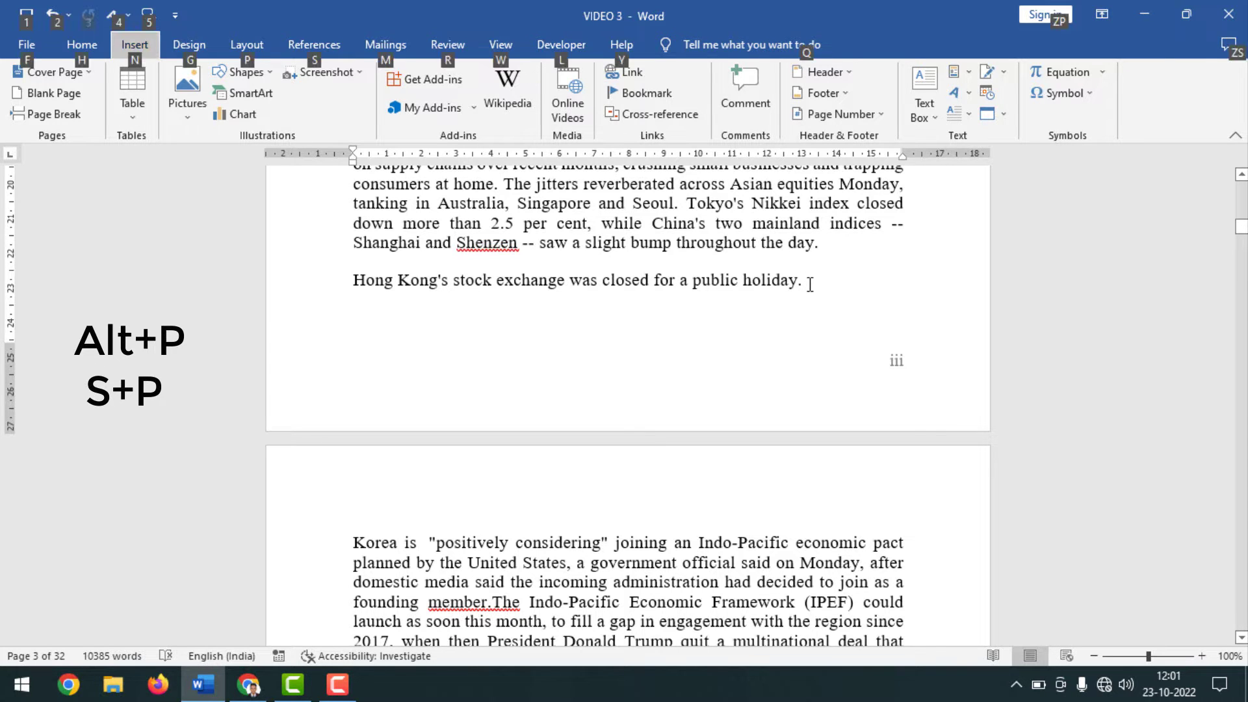
key("p")
key("s")
key("p")
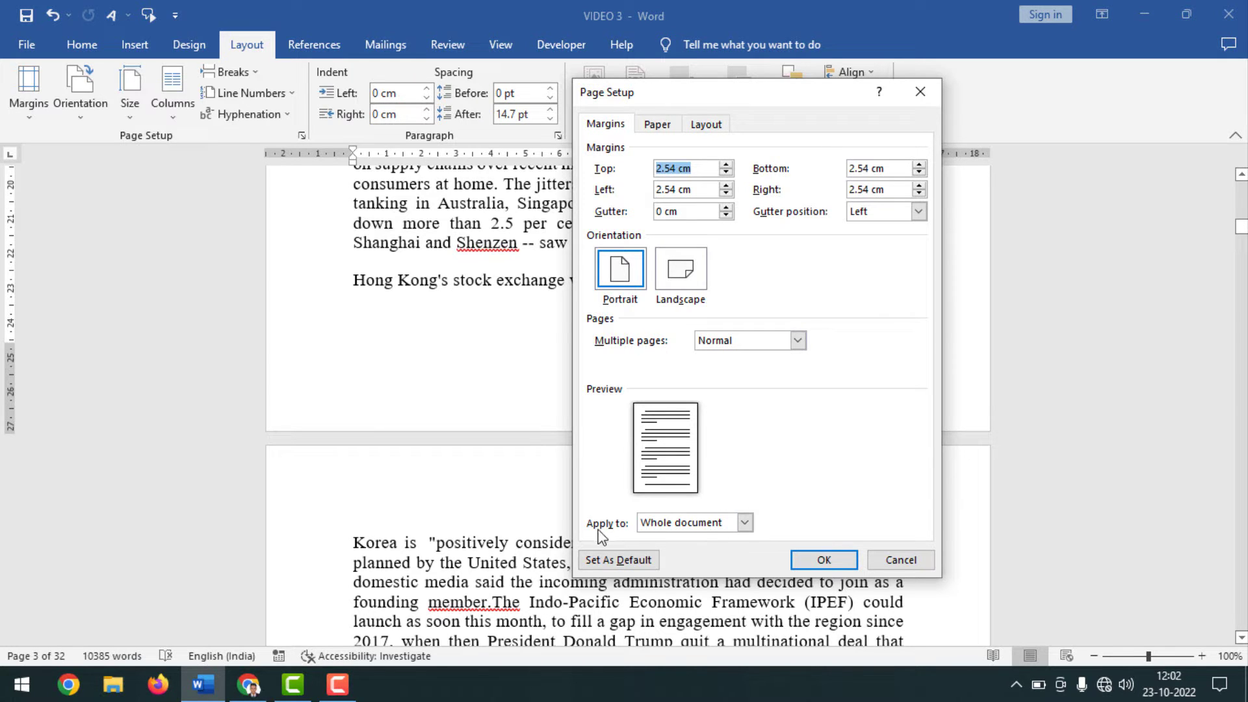
left_click(745, 524)
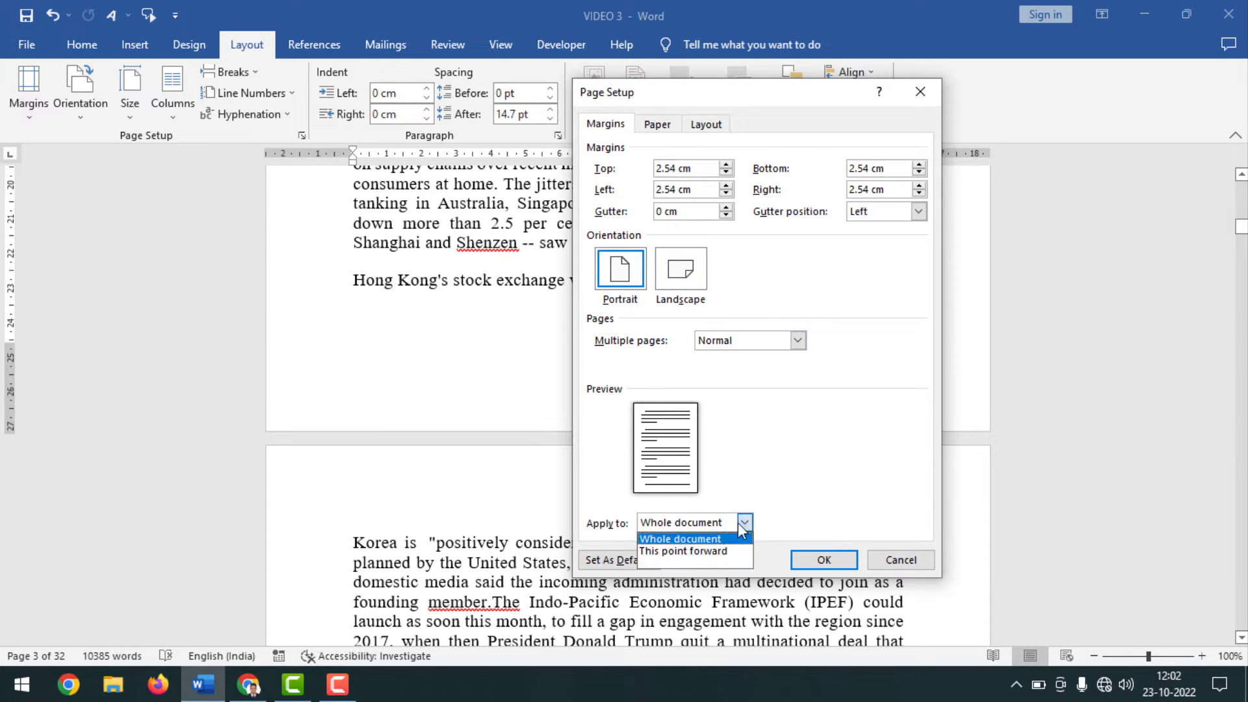
left_click(705, 551)
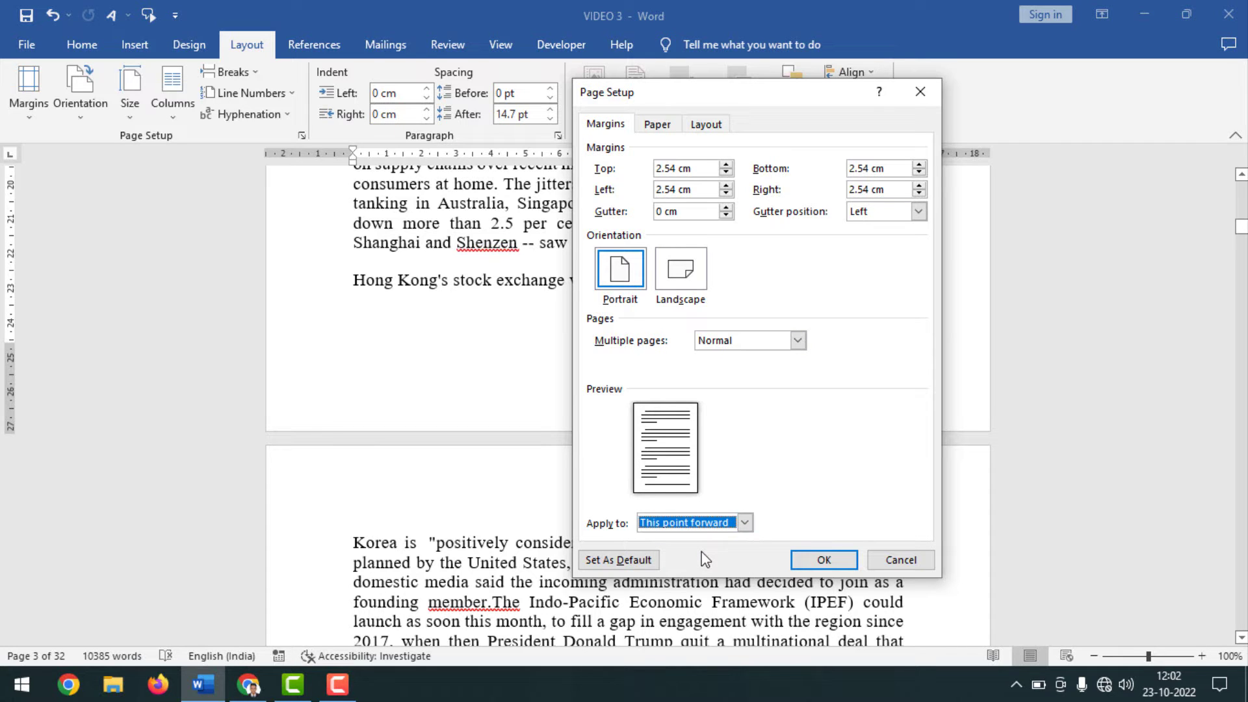
left_click(827, 562)
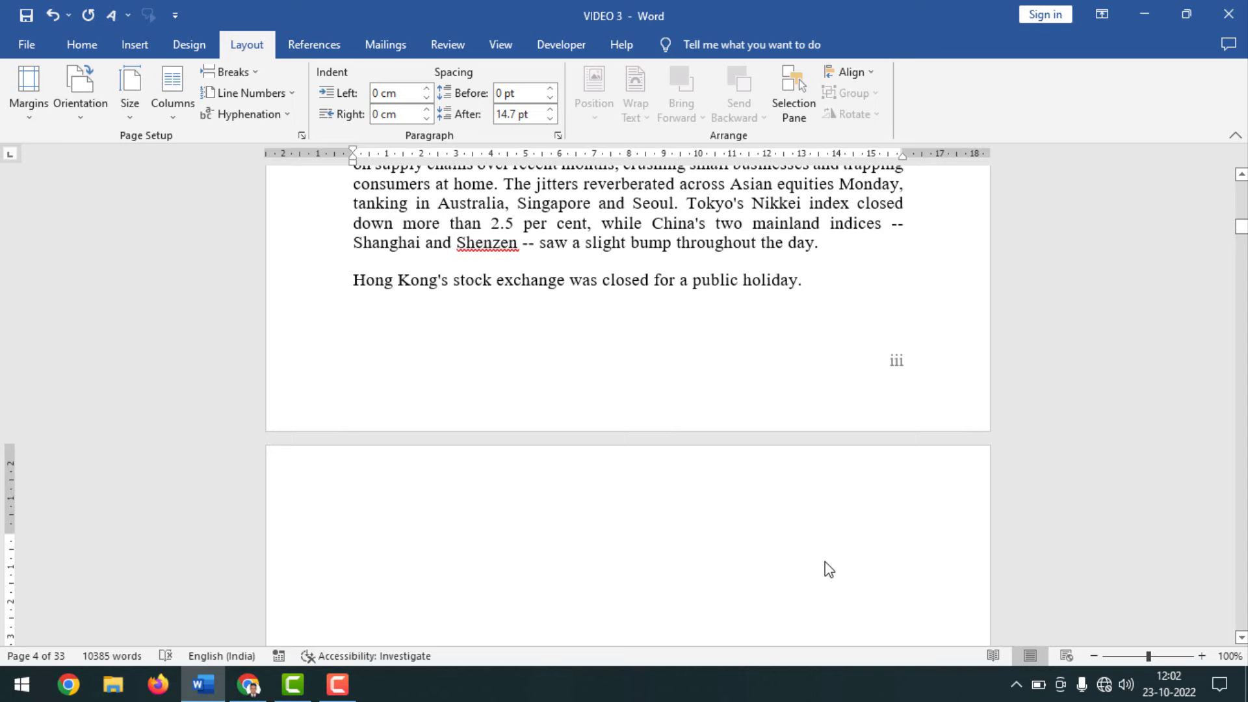
Delete the blank page so the Korea paragraph follows page iii
scroll(780, 535, "down", 15)
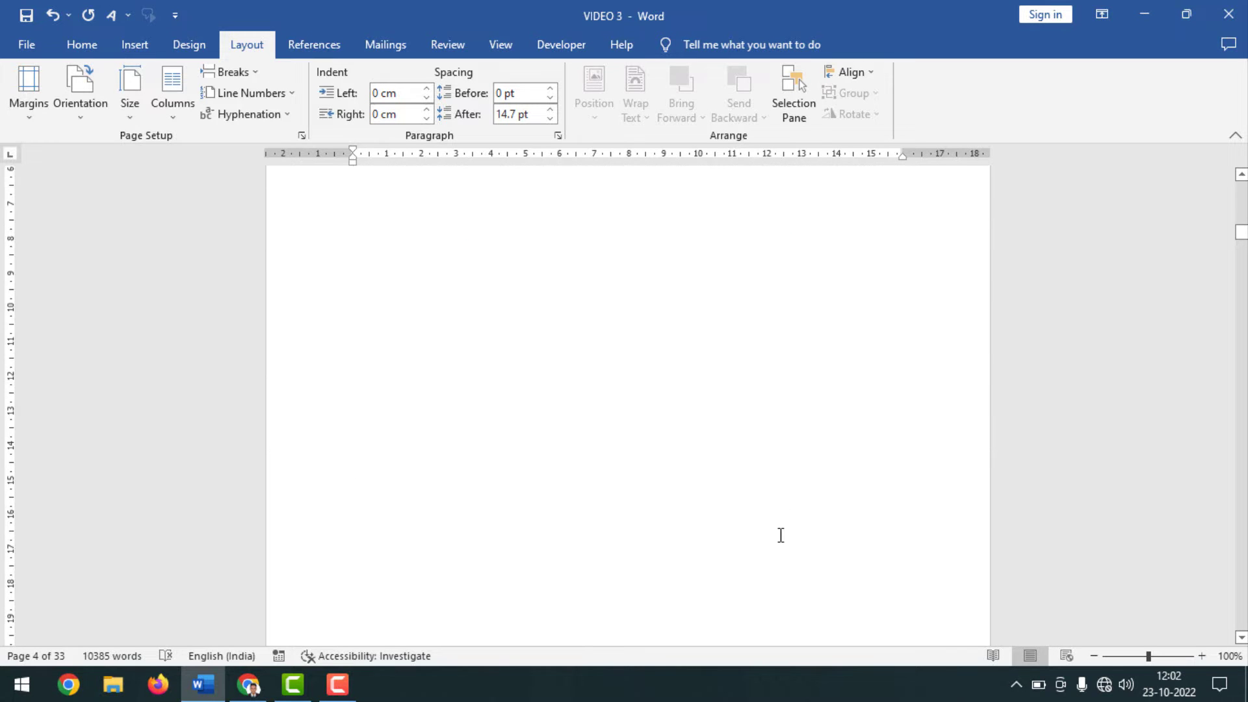
scroll(780, 532, "up", 12)
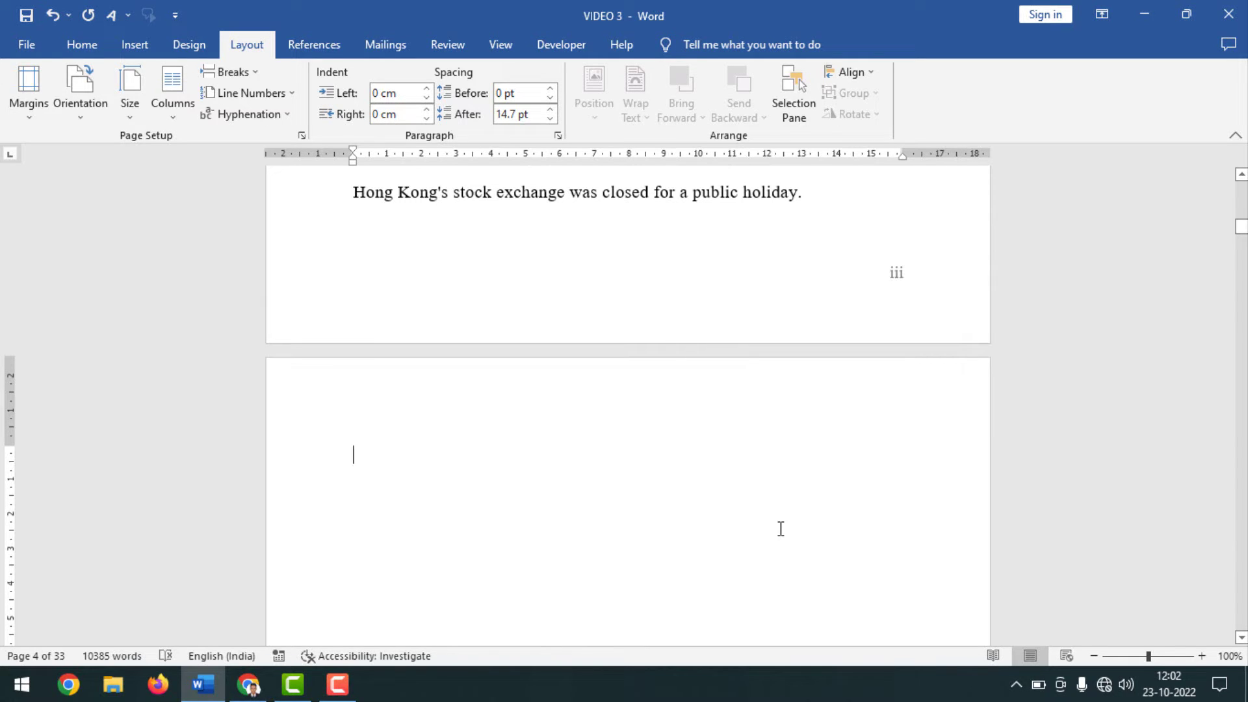
key("Delete")
key("Delete")
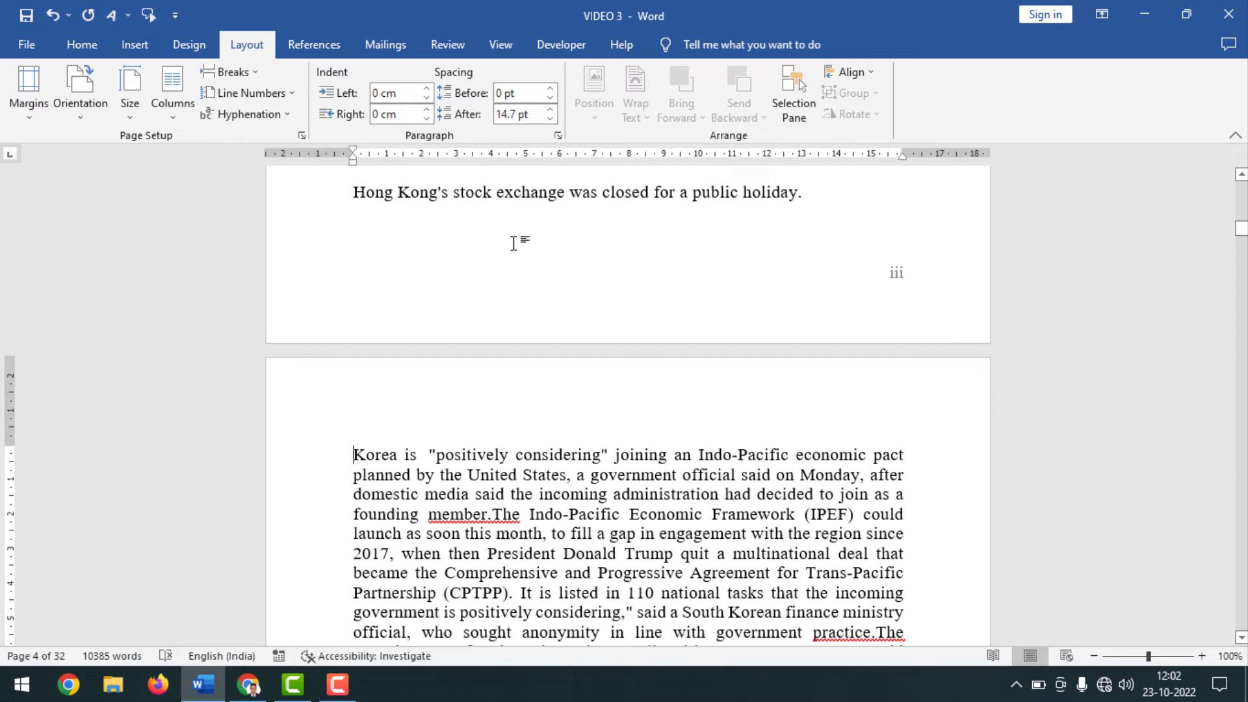
Set the new section's number format to 1, 2, 3, continuing from the previous section
left_click(135, 45)
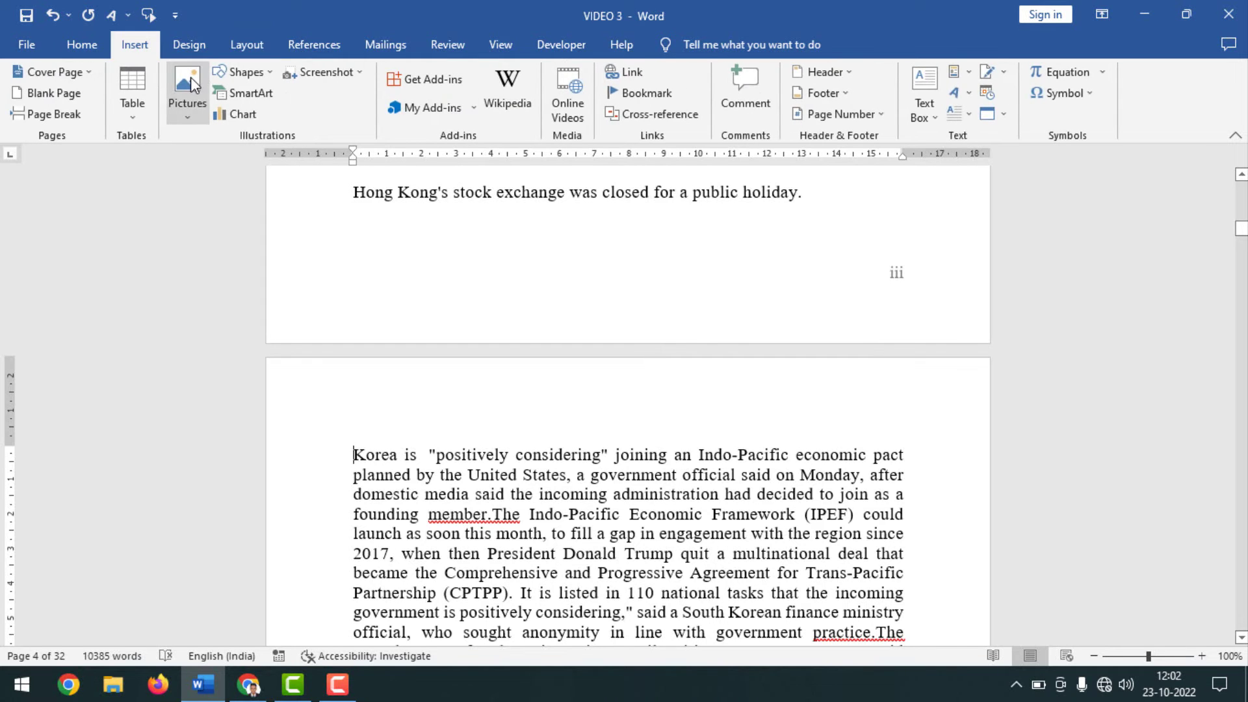
left_click(883, 120)
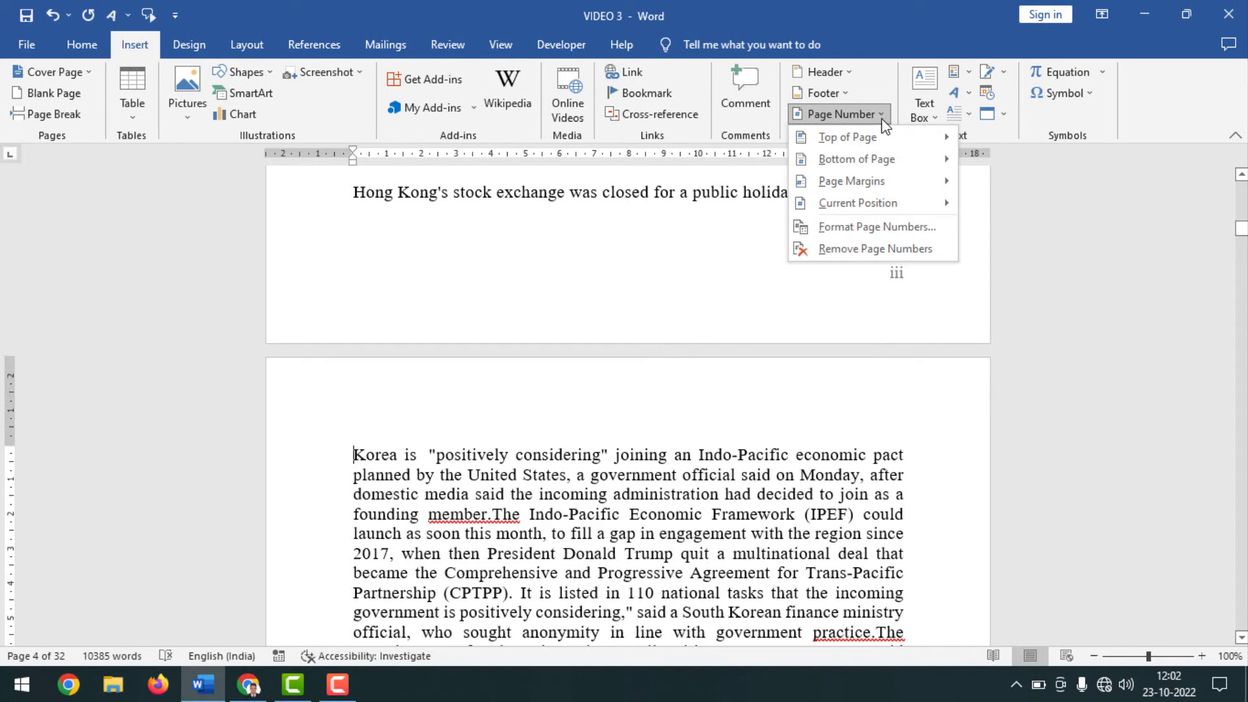
left_click(877, 226)
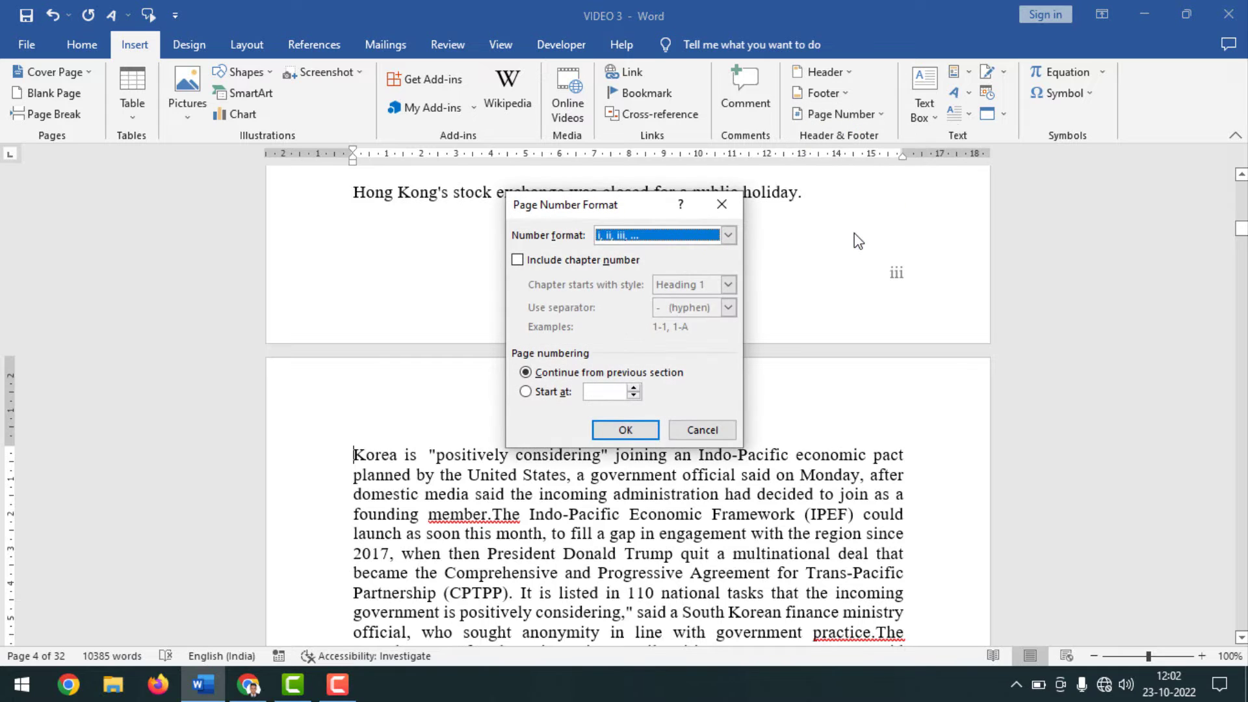
left_click(728, 235)
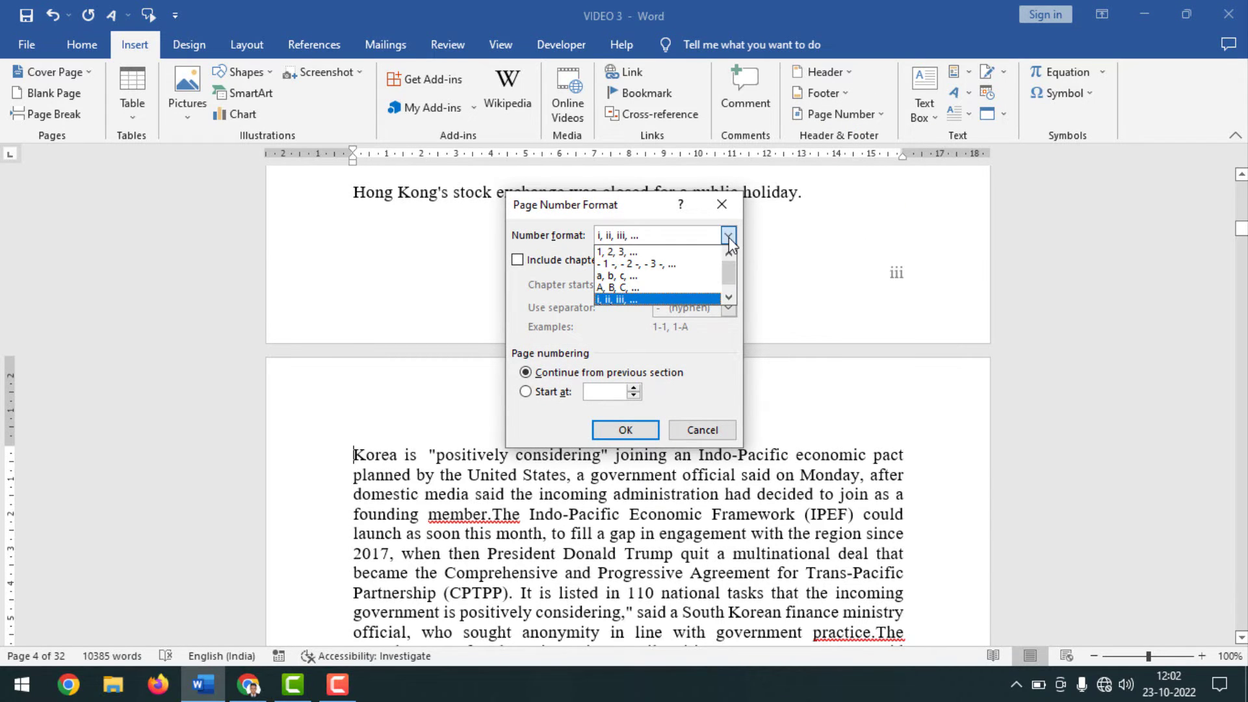
left_click(653, 253)
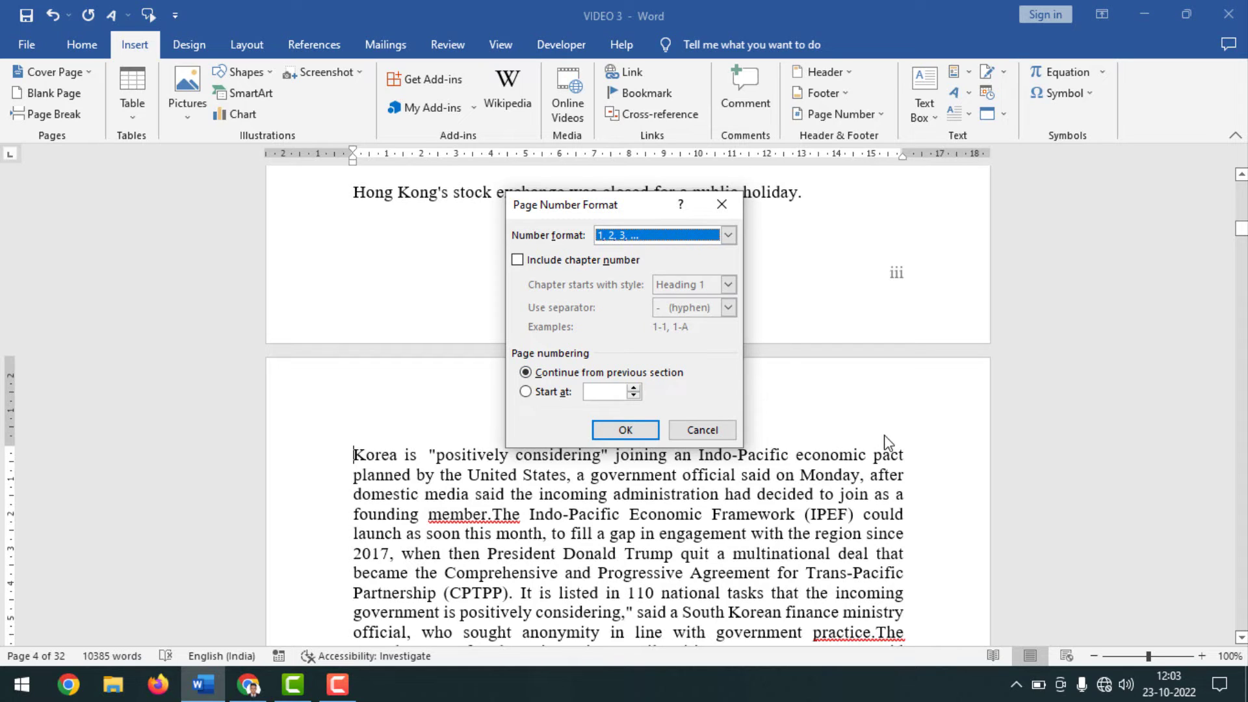
left_click(526, 392)
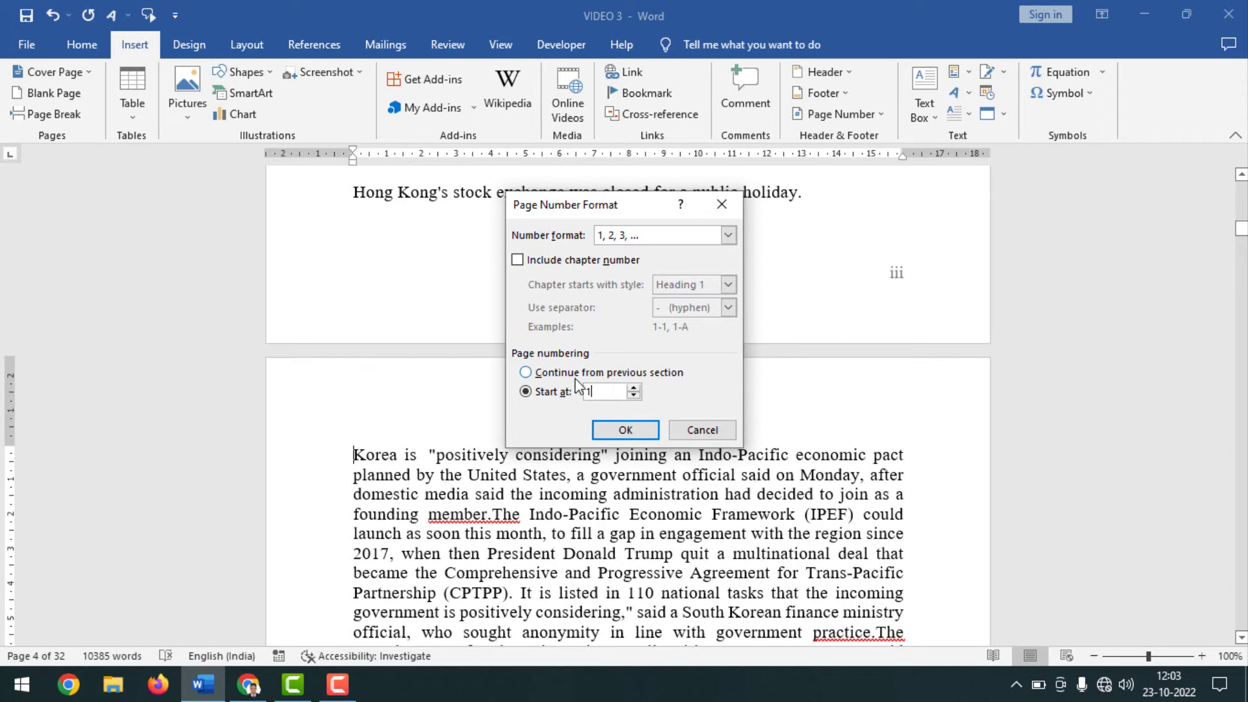
left_click(527, 374)
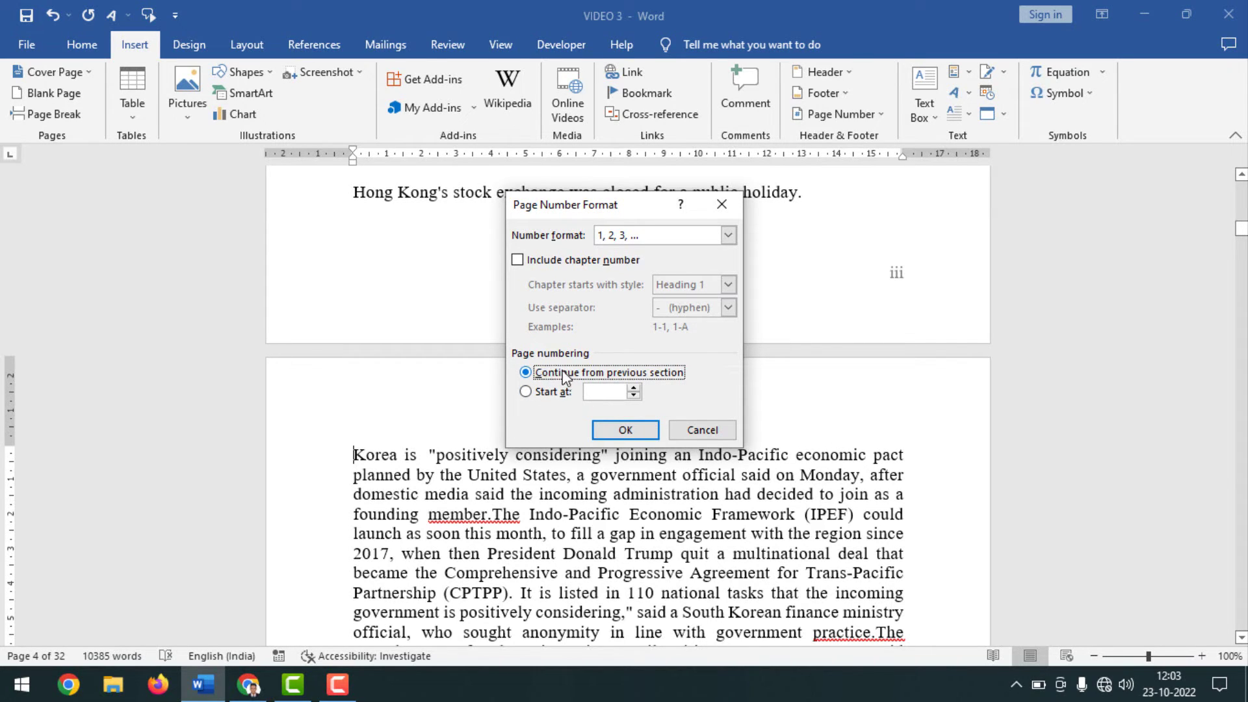
left_click(633, 427)
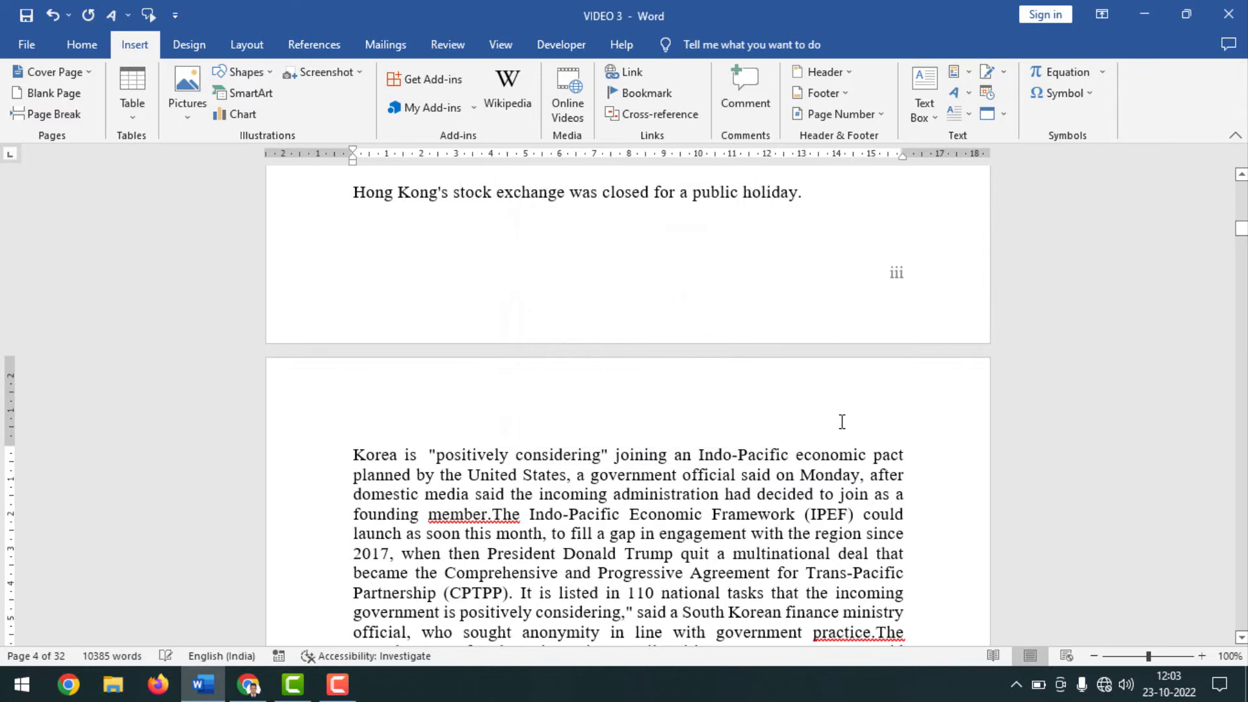
scroll(855, 414, "down", 4)
scroll(856, 414, "down", 10)
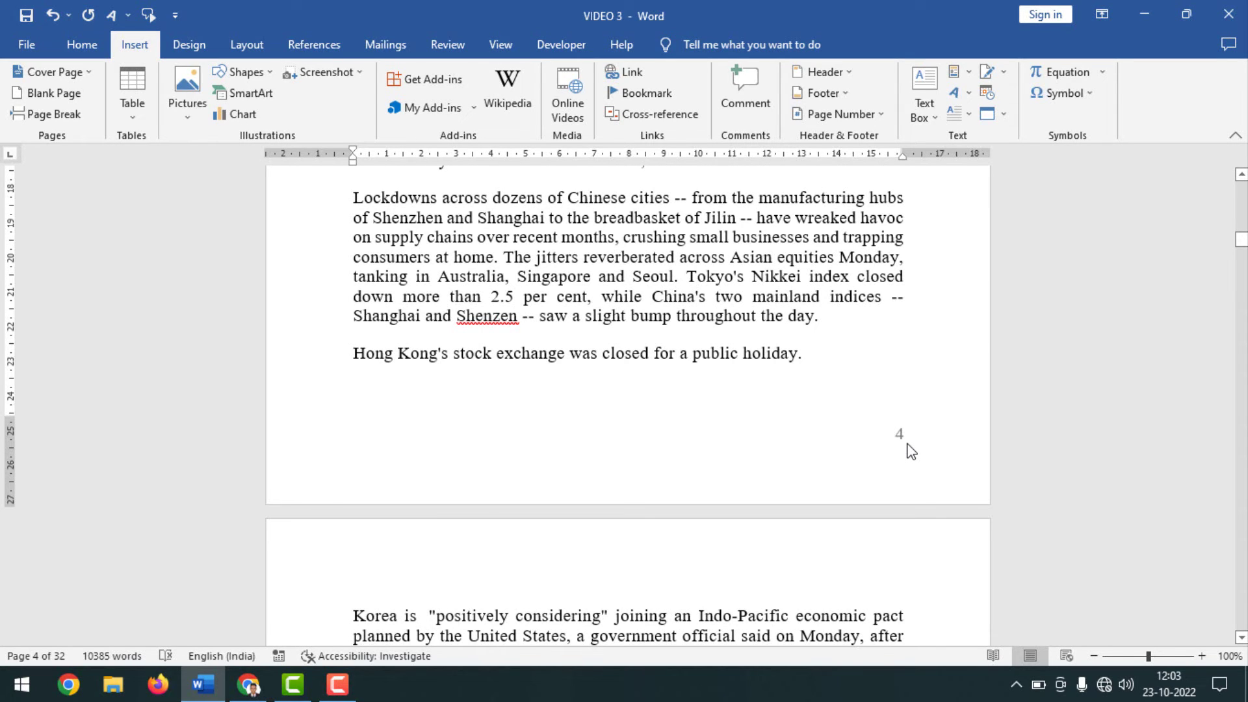
Change the new section's numbering to Start at 1, so the Hong Kong page reads 3
left_click(883, 116)
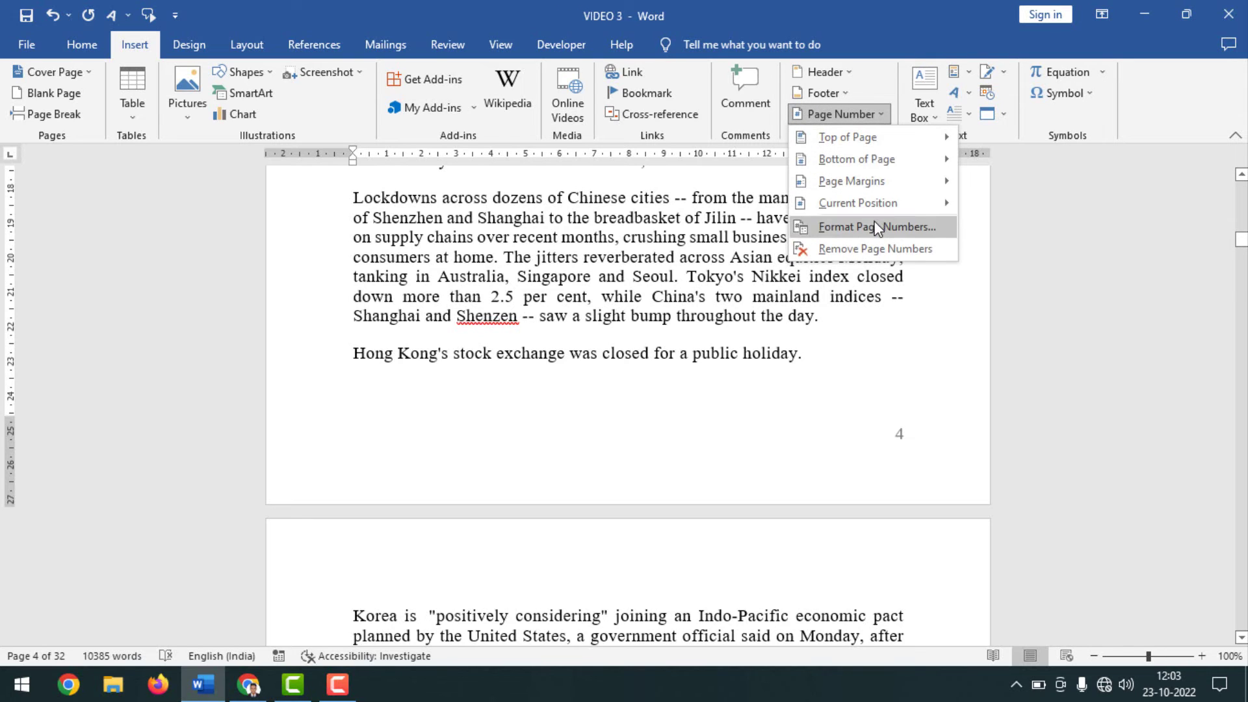
left_click(878, 228)
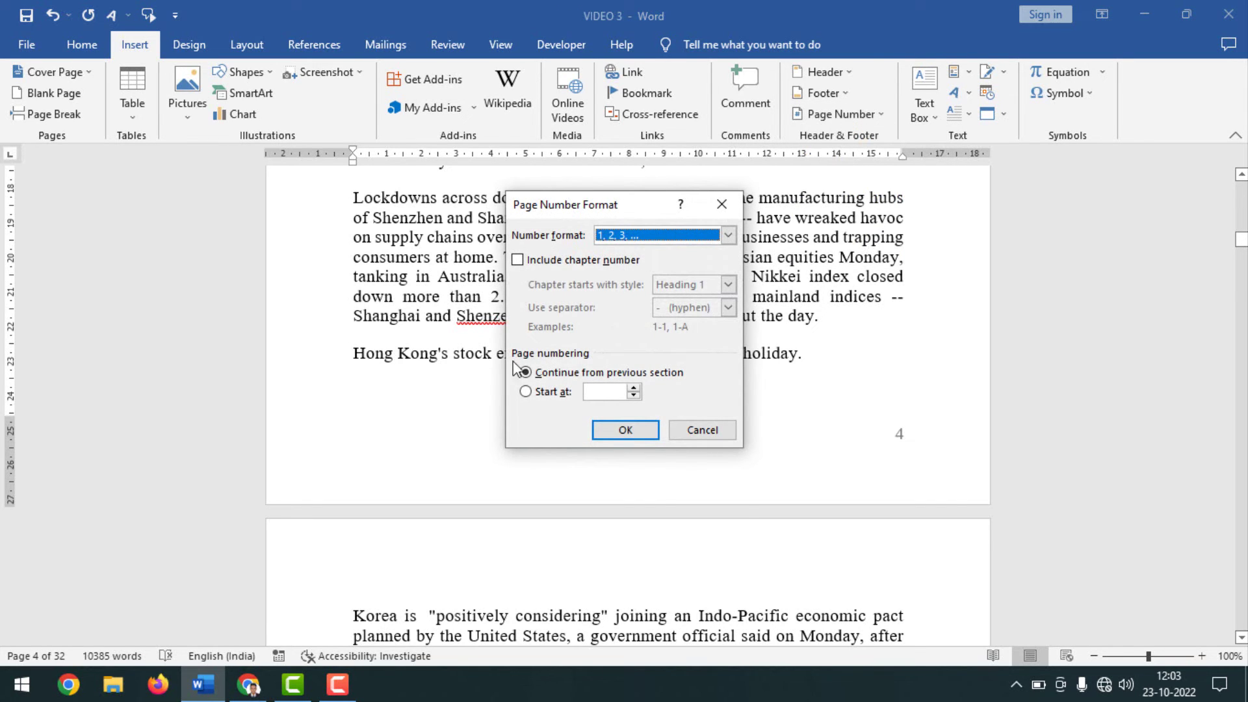
left_click(525, 391)
left_click(605, 393)
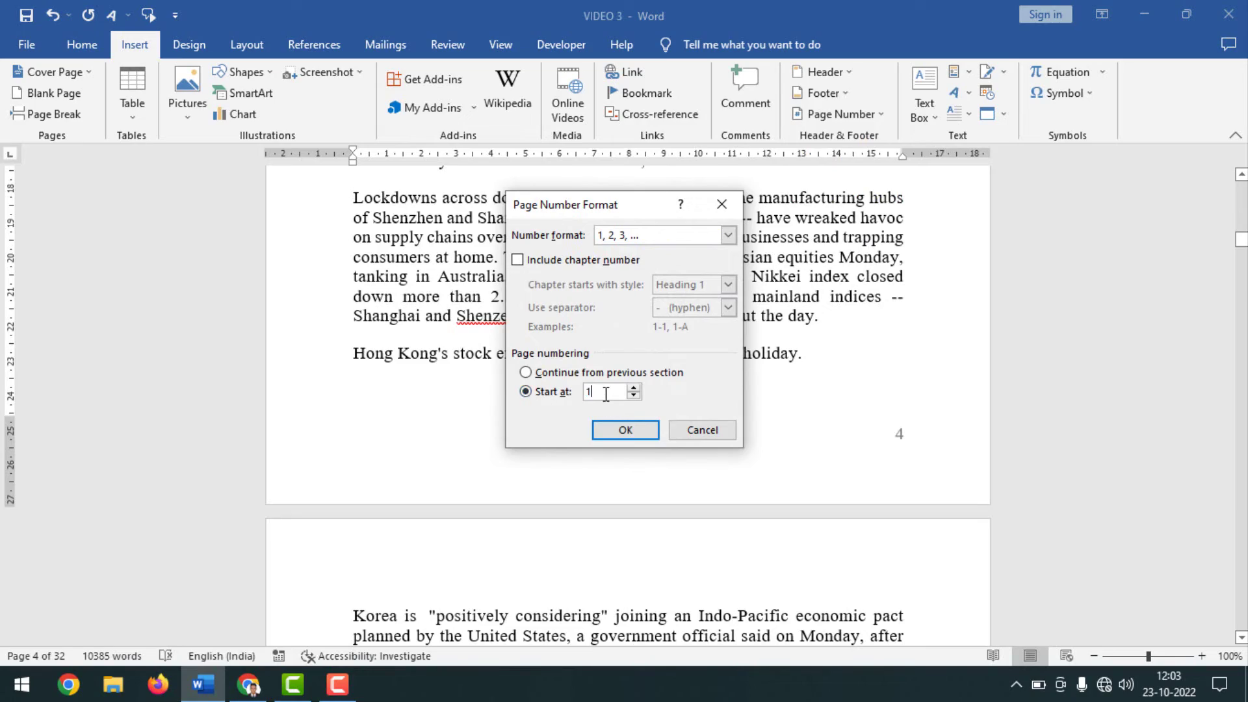
left_click(625, 430)
scroll(779, 416, "up", 6)
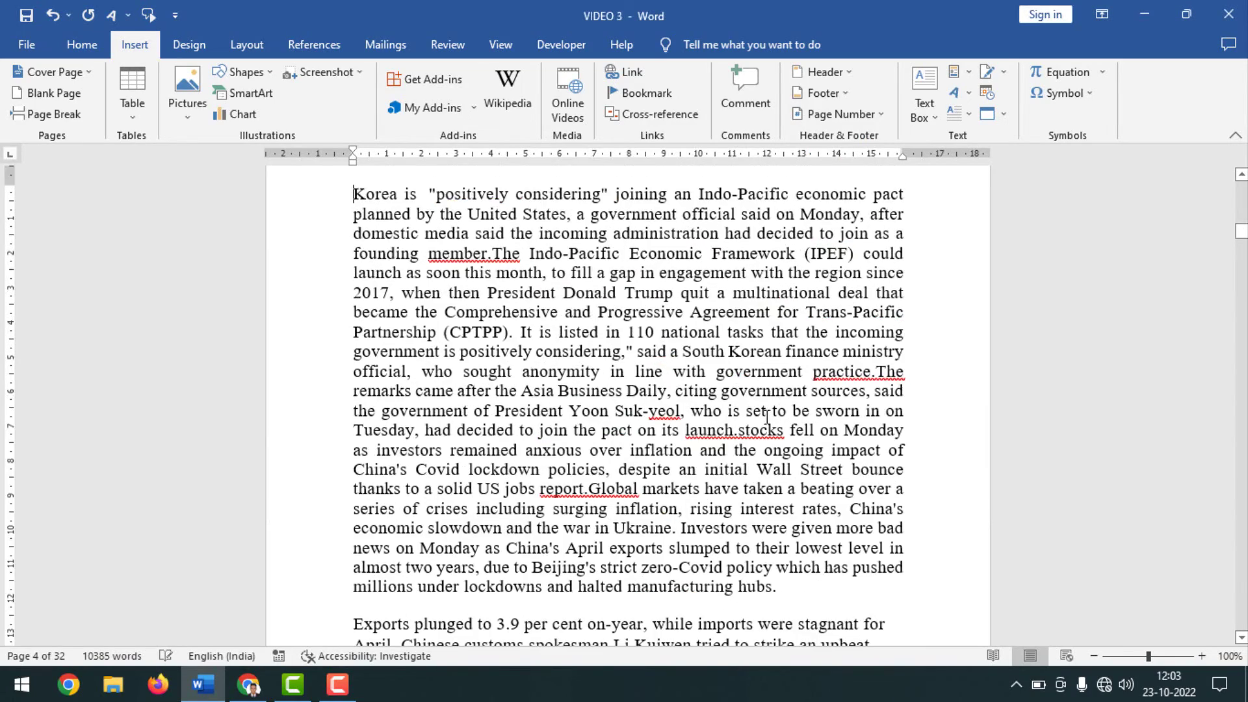
scroll(779, 416, "down", 6)
scroll(779, 416, "down", 5)
scroll(927, 357, "up", 10)
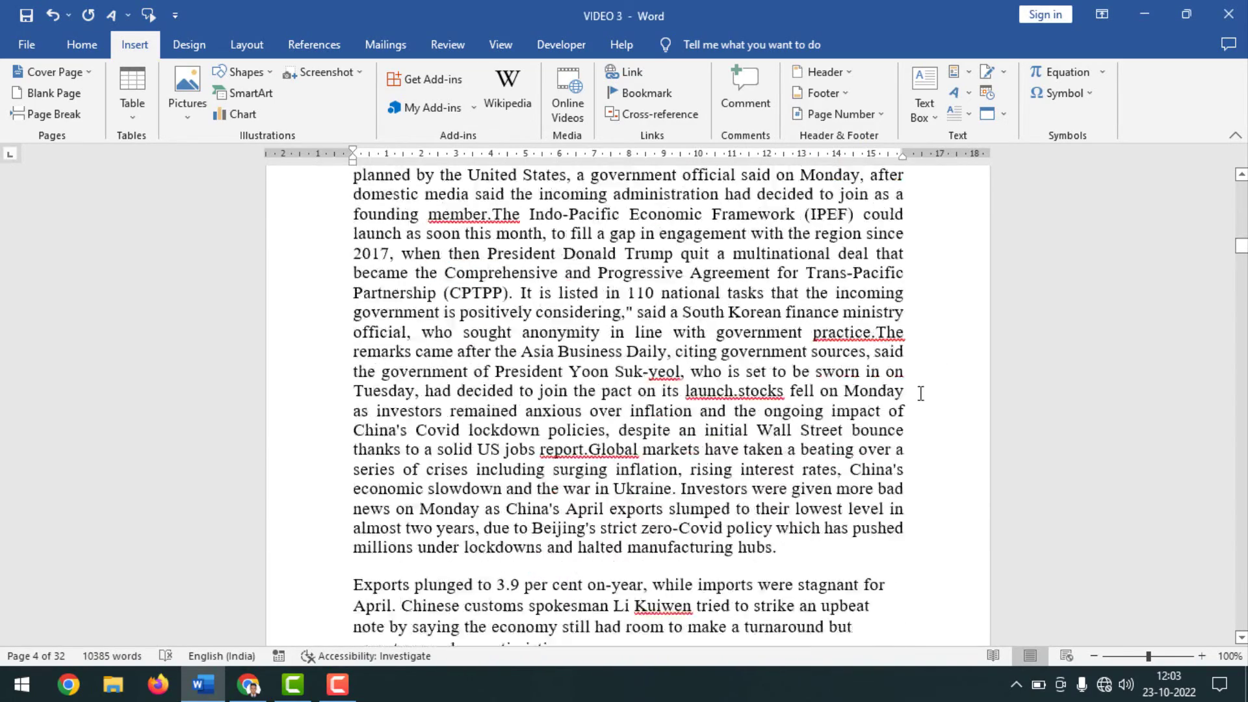
scroll(922, 471, "down", 8)
scroll(922, 403, "down", 15)
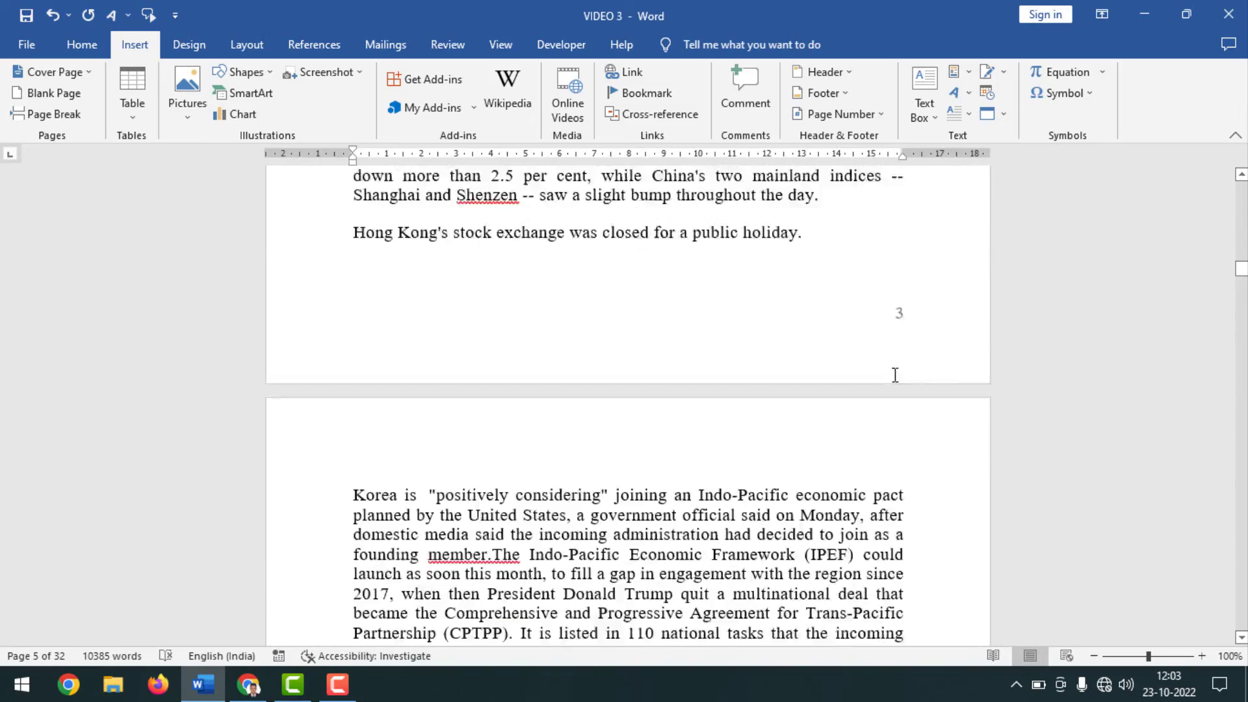
scroll(867, 389, "down", 20)
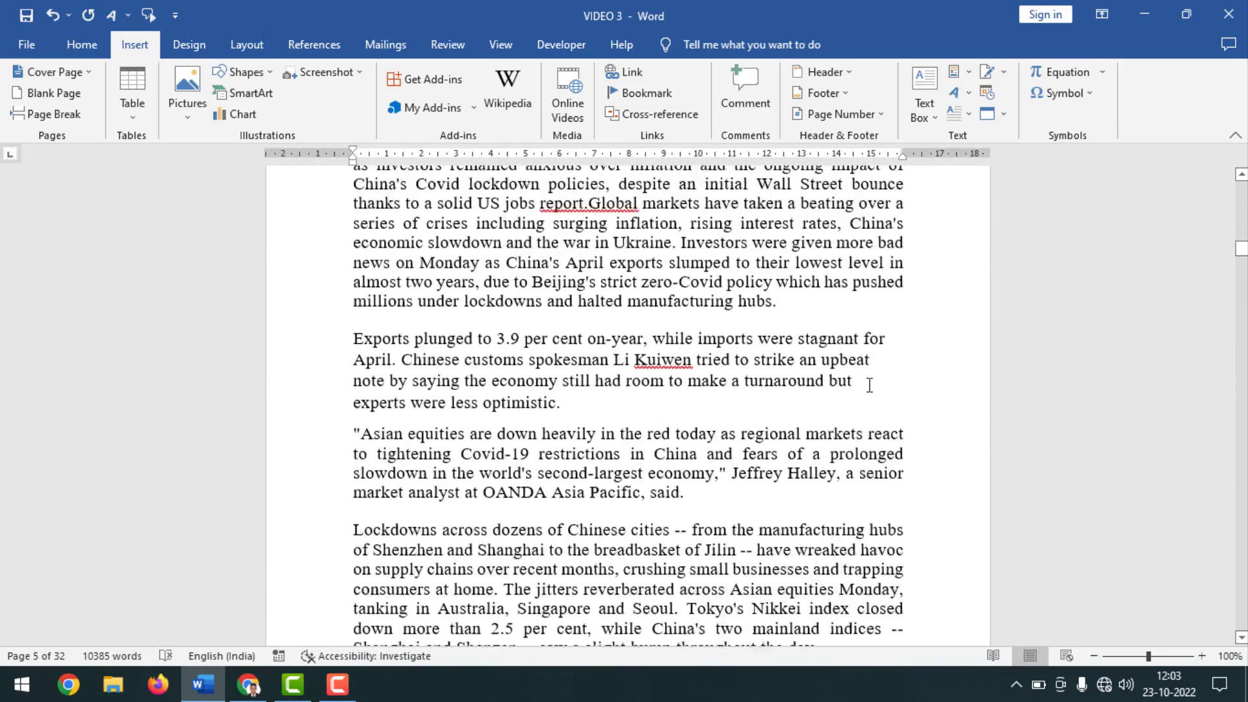